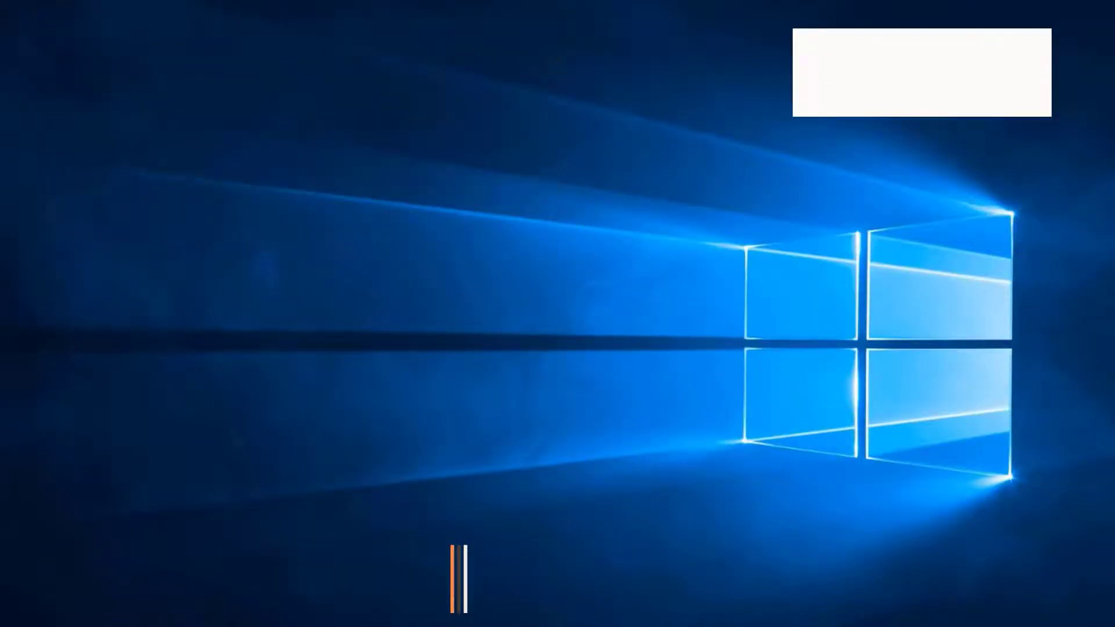
# Launch ENVI Classic (64-bit) from the Start search and move its window to the top centre
pyautogui.press('super+s')
pyautogui.write('env')
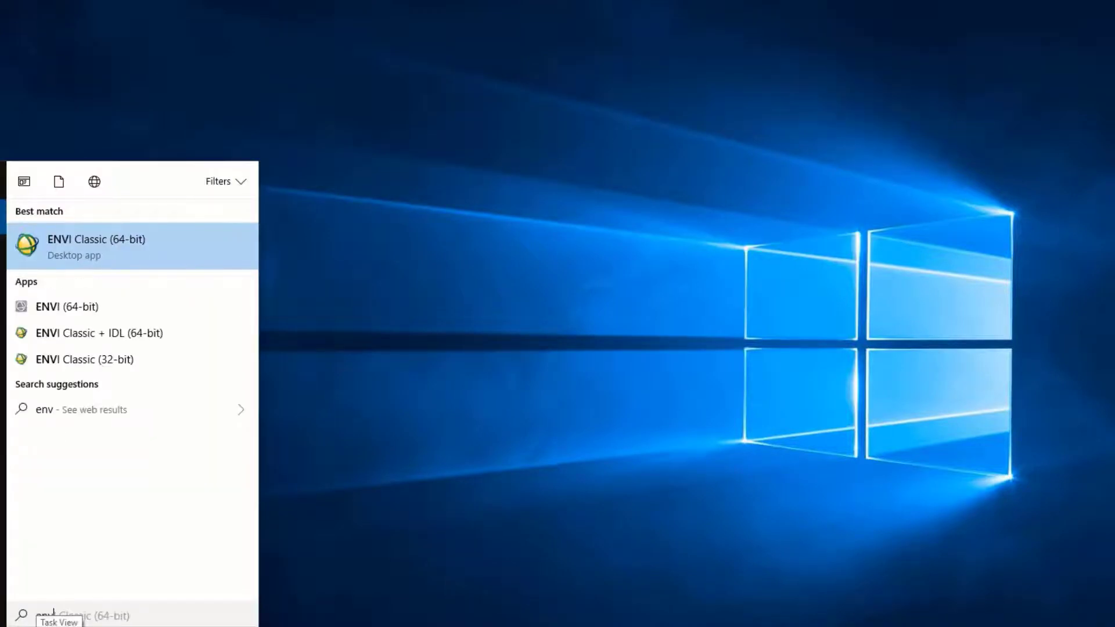
pyautogui.write('i c')
pyautogui.press('Return')
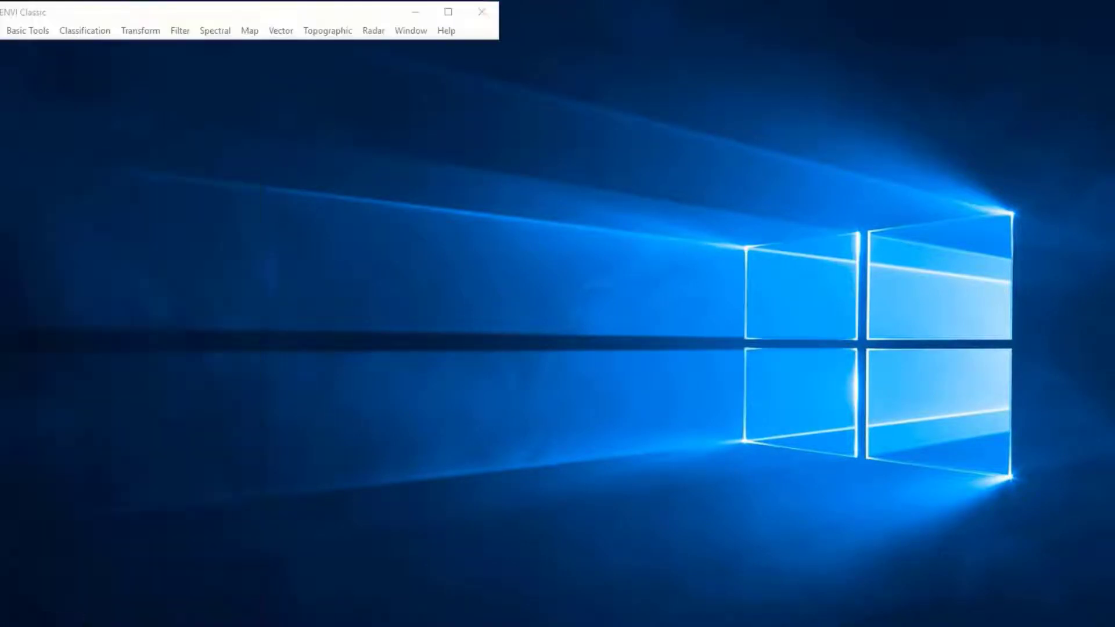
pyautogui.moveTo(89, 12); pyautogui.dragTo(445, 46)
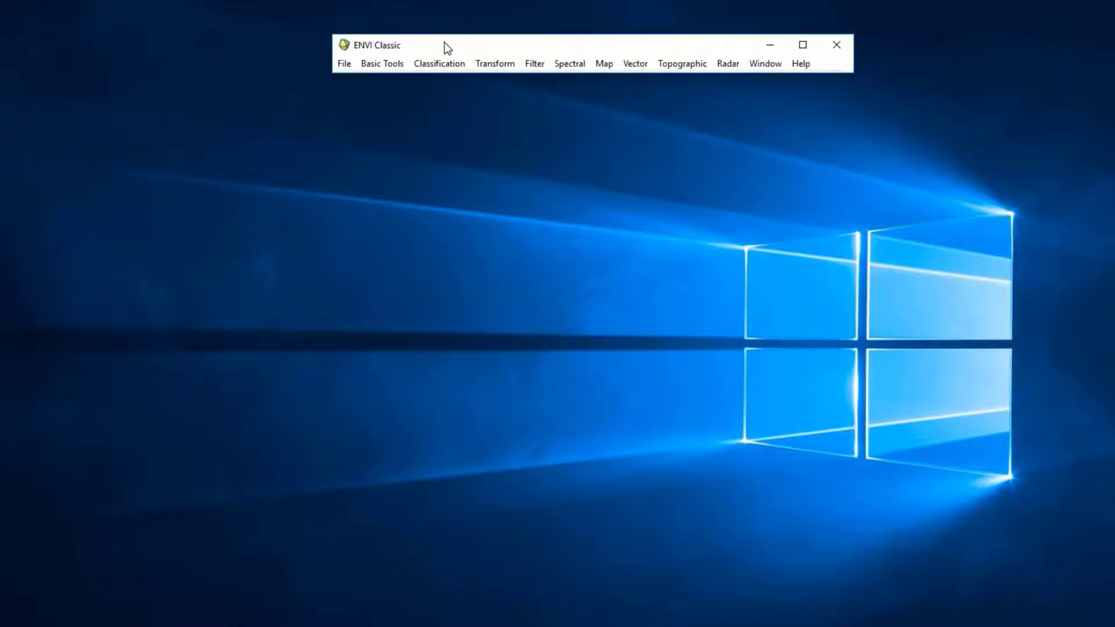
# Open image.tif from the Desktop tutorial folder via File > Open Image File
pyautogui.click(344, 63)
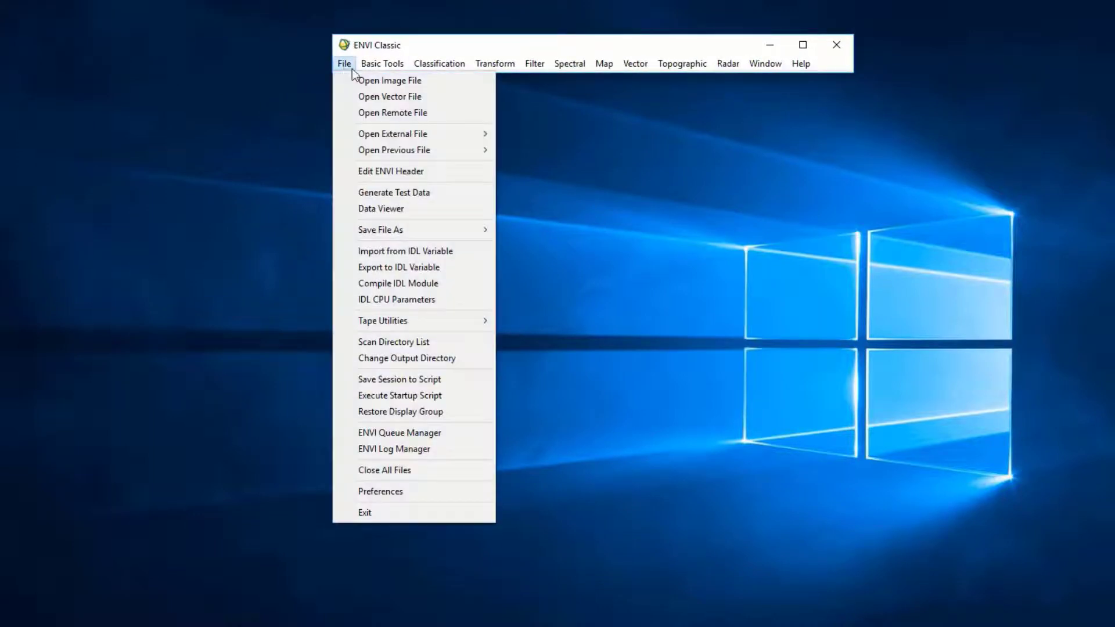
pyautogui.click(368, 81)
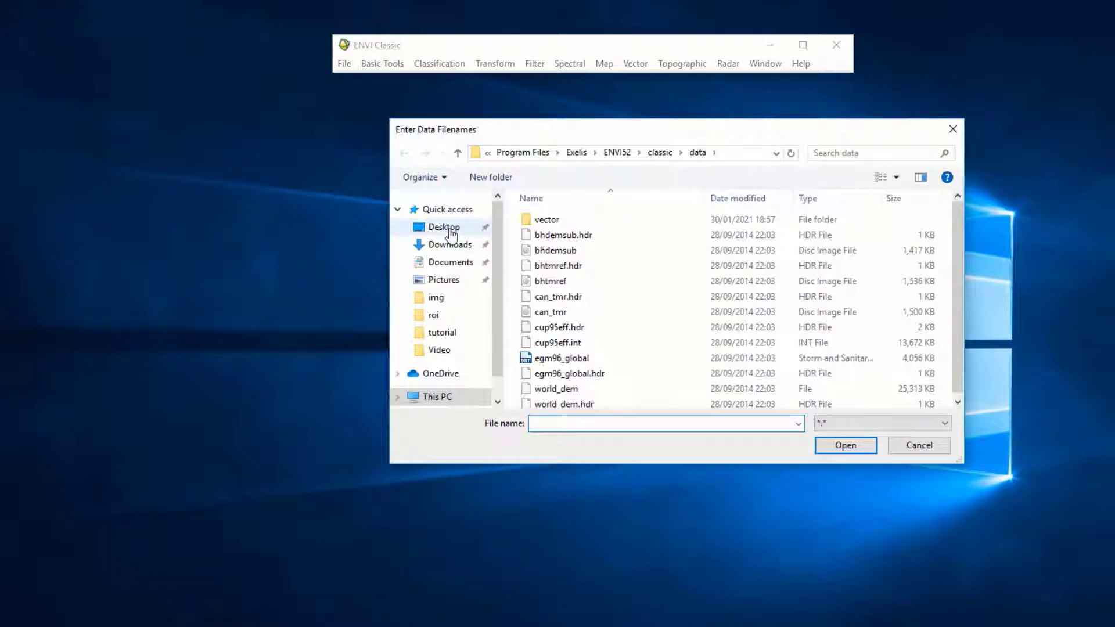
pyautogui.click(450, 227)
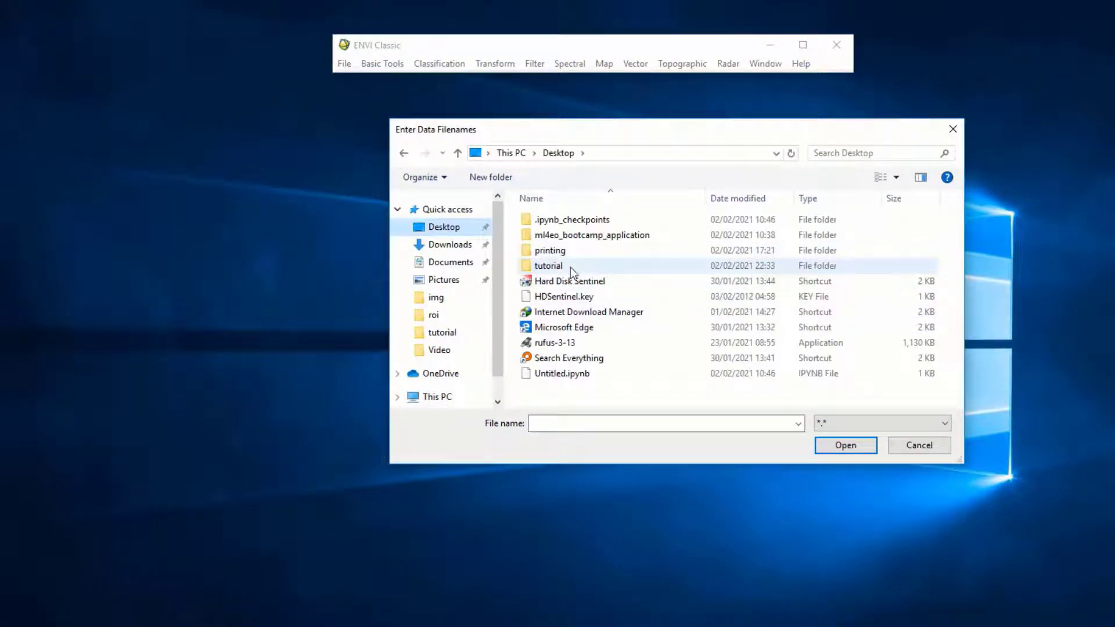
pyautogui.click(585, 267)
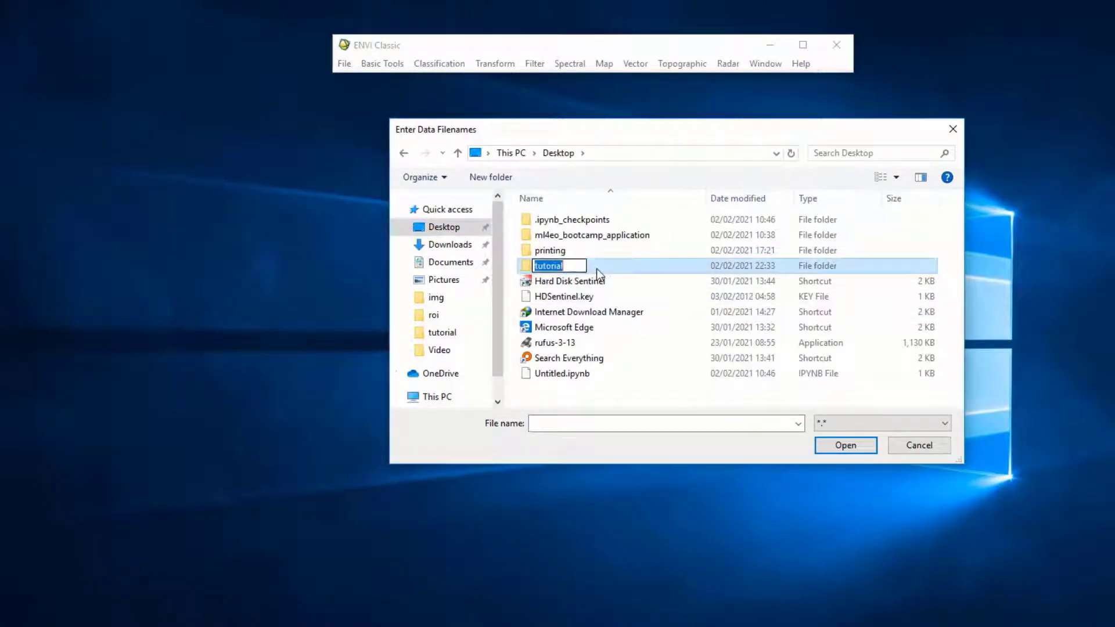
pyautogui.doubleClick(597, 268)
pyautogui.click(803, 256)
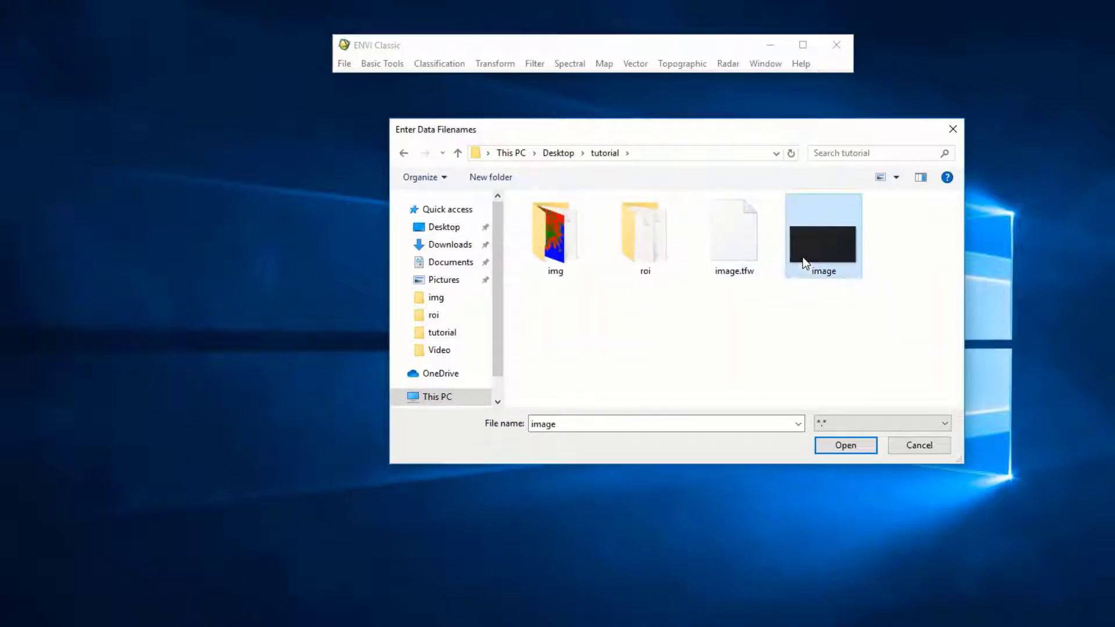
pyautogui.click(846, 446)
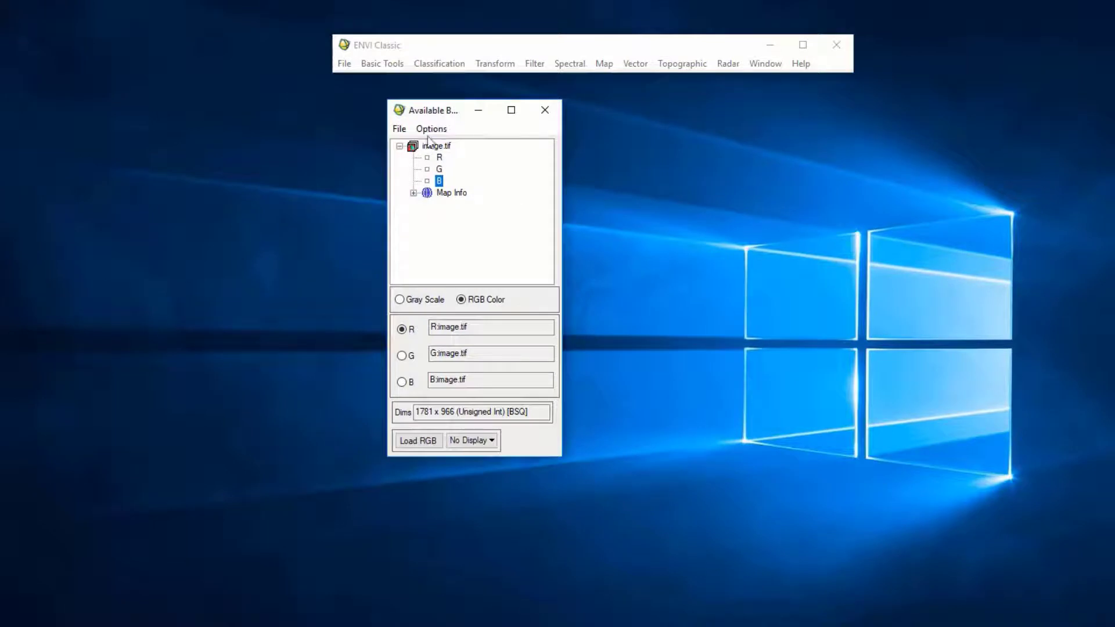
# Load image.tif's R, G, B bands as an RGB composite and maximise the image window
pyautogui.moveTo(419, 107); pyautogui.dragTo(382, 62)
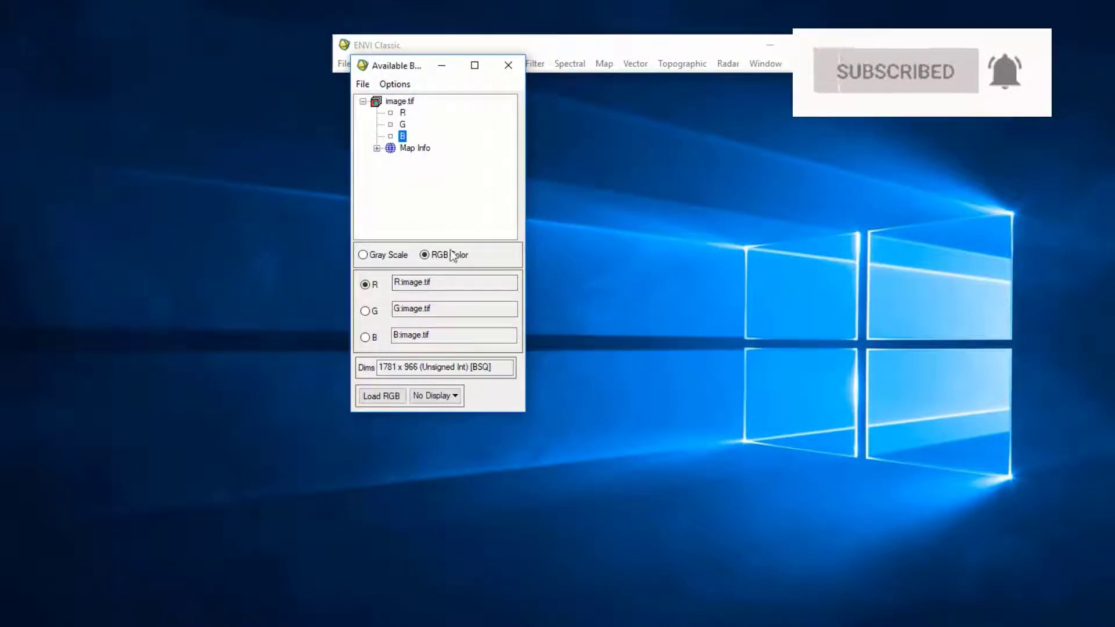
pyautogui.click(389, 396)
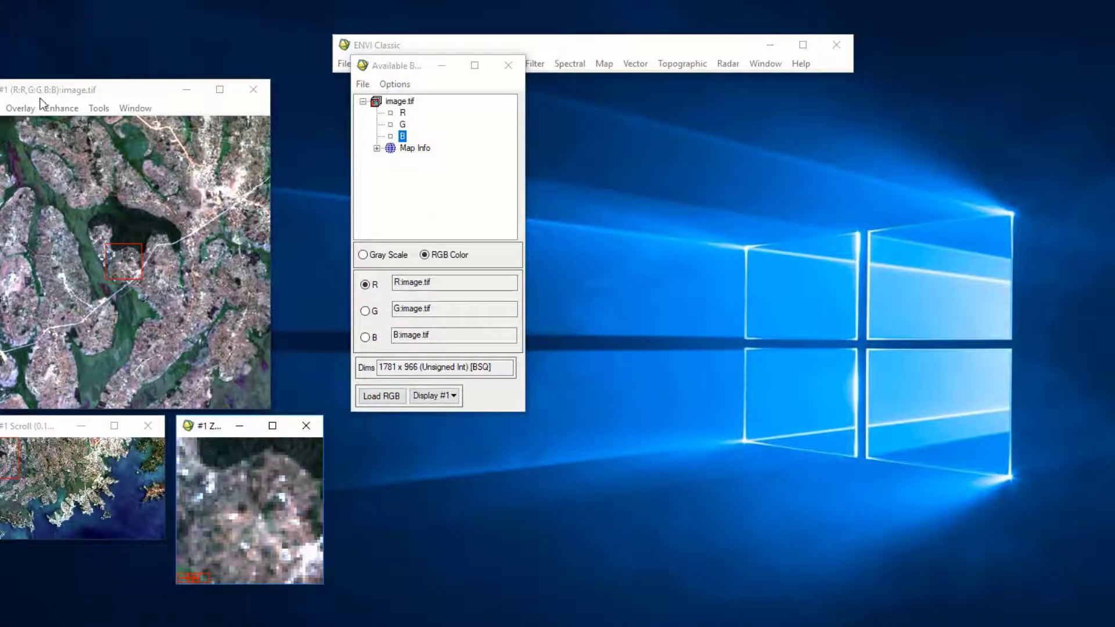
pyautogui.moveTo(19, 96); pyautogui.dragTo(646, 137)
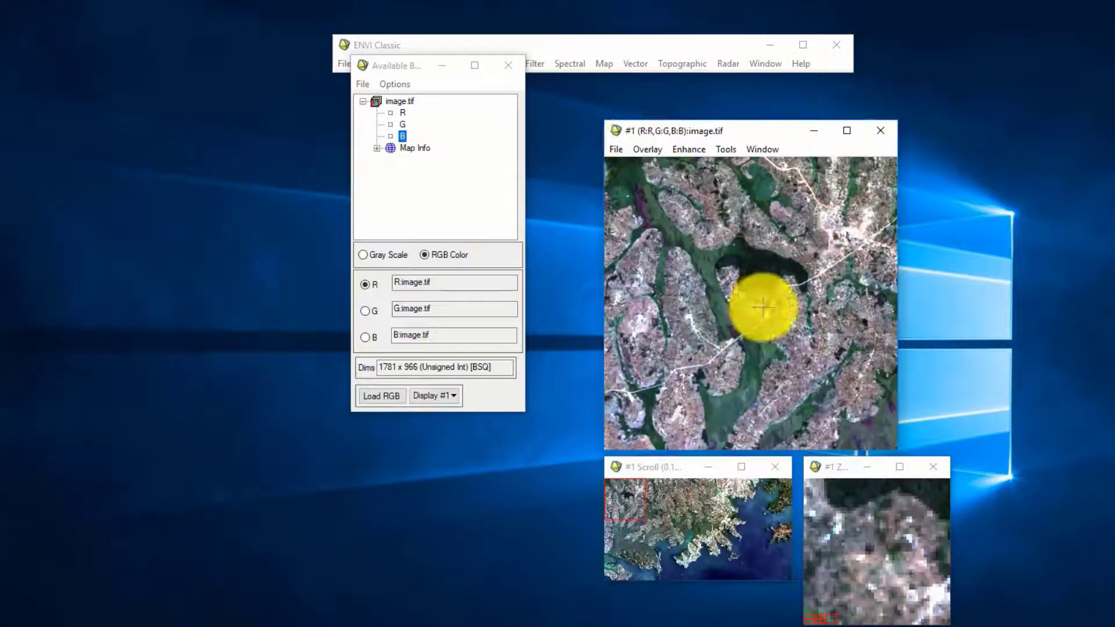
pyautogui.click(842, 134)
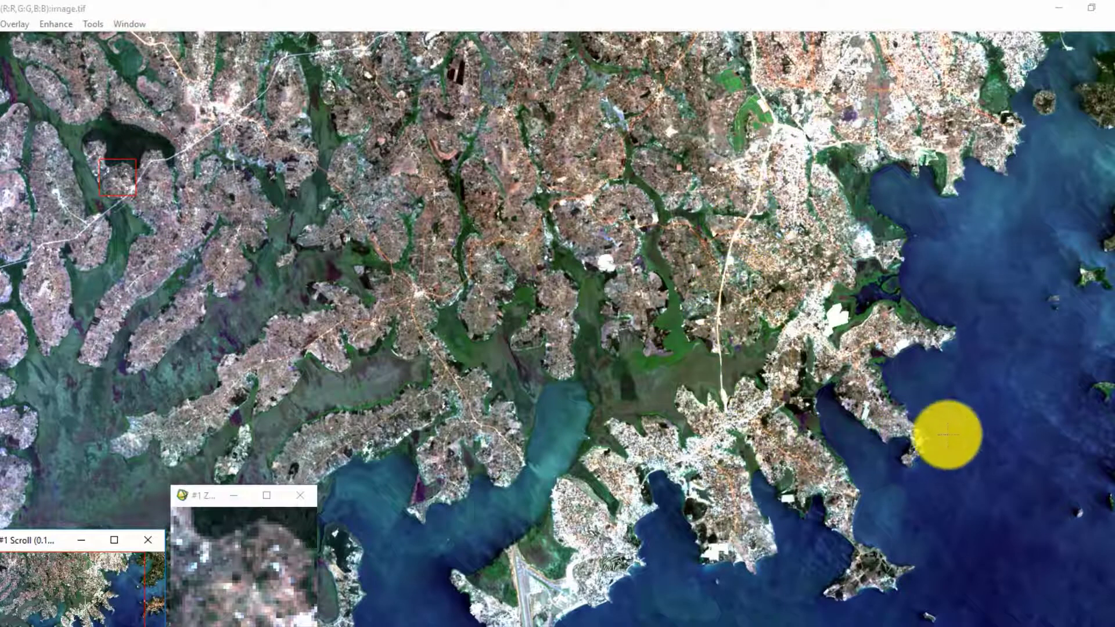
pyautogui.click(980, 404)
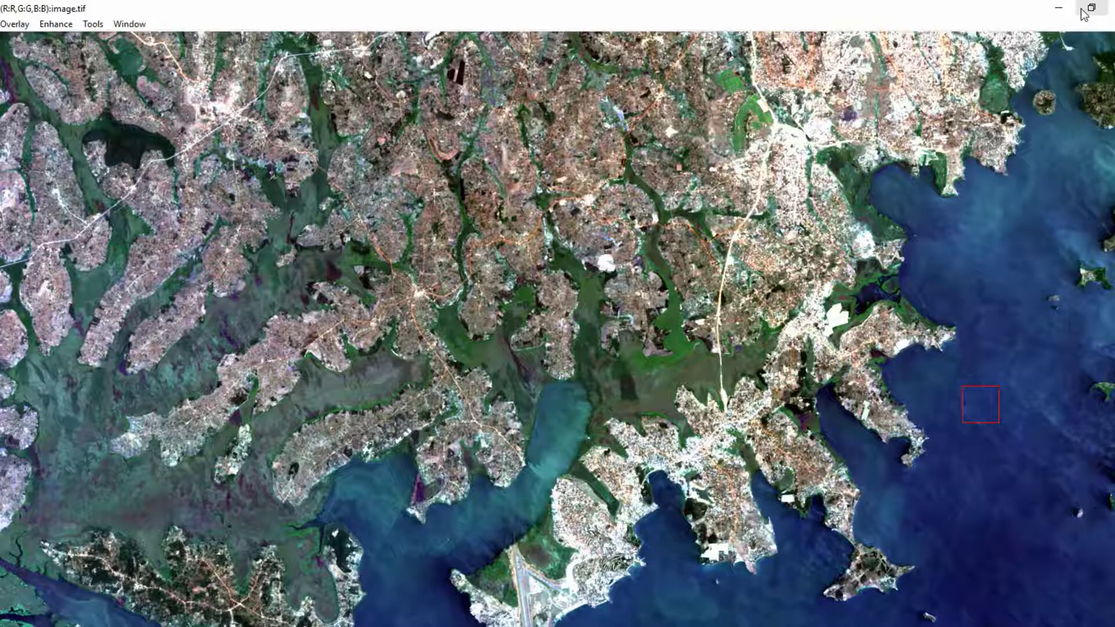
# Write the class list 1.Water, 2. Builtup, 3. Vegetation, 4. Wetland in Notepad
pyautogui.click(1090, 8)
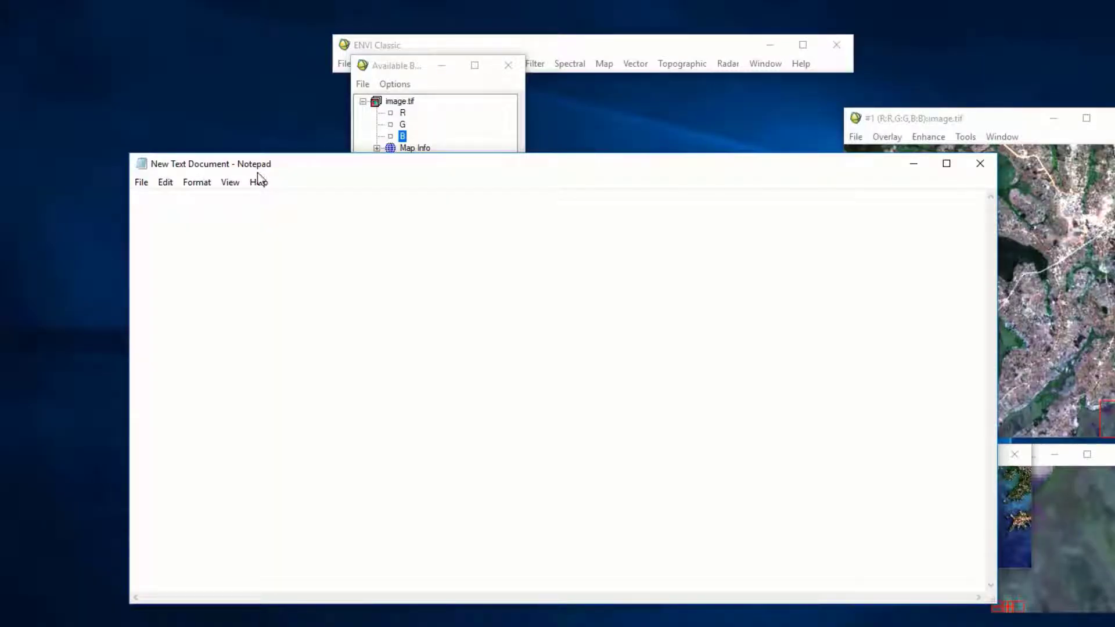
pyautogui.write('1')
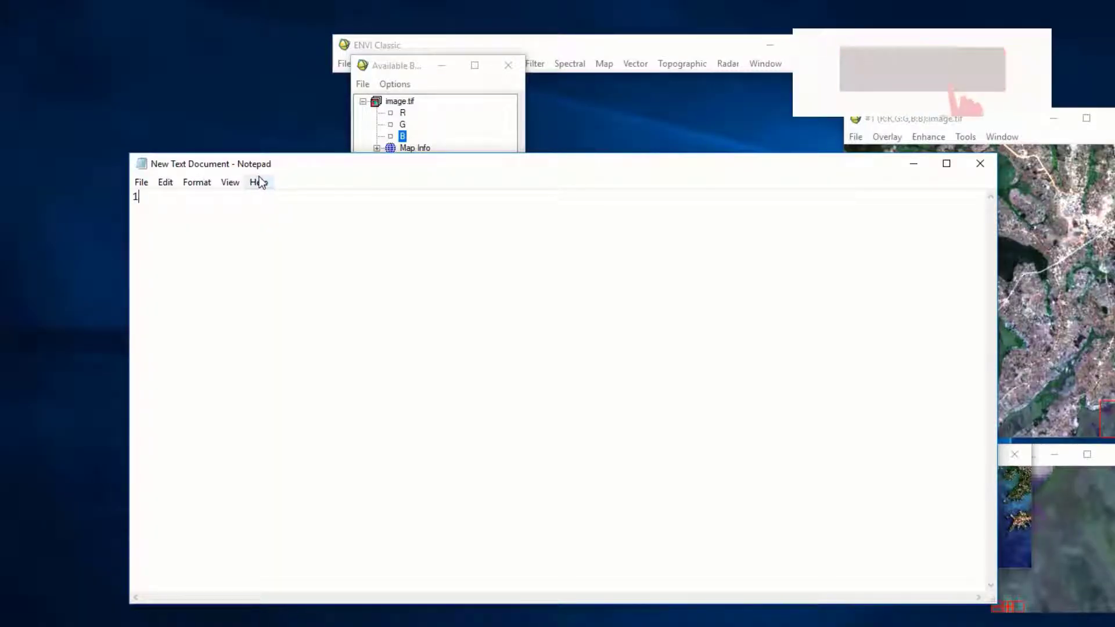
pyautogui.write('.W')
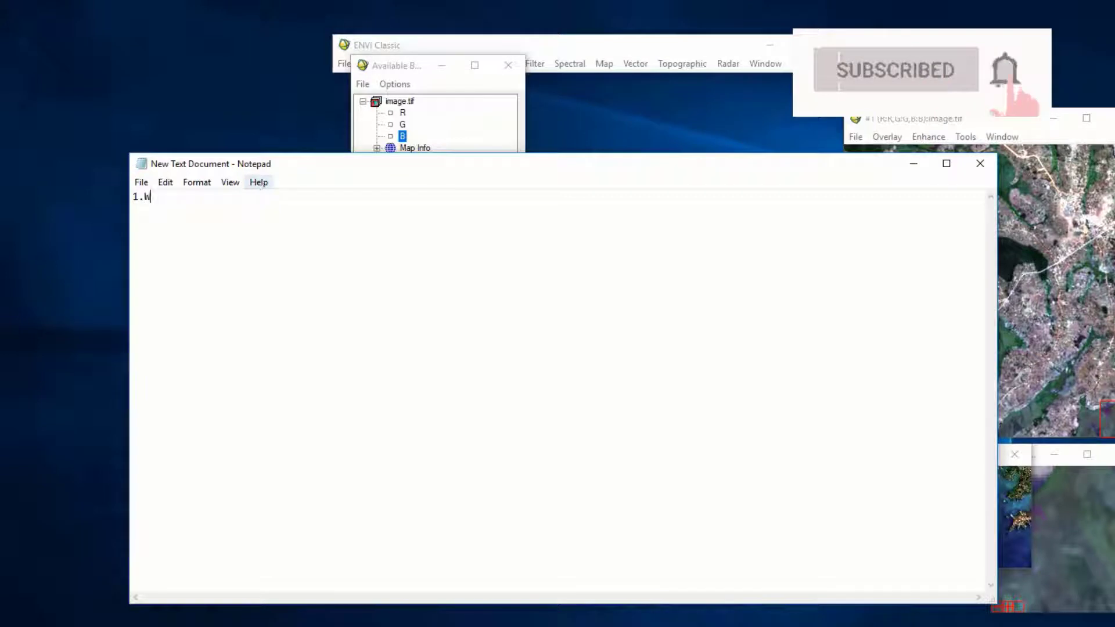
pyautogui.write('ater')
pyautogui.press('Return')
pyautogui.write('2. Builtup ')
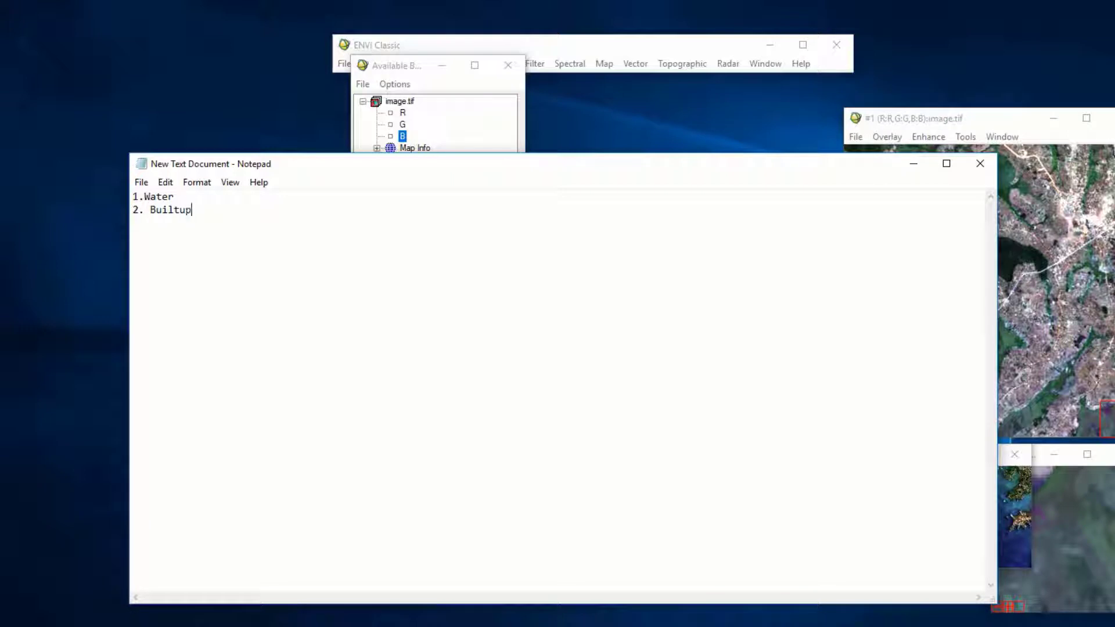
pyautogui.write('3. Vegetation')
pyautogui.press('Return')
pyautogui.write('4.')
pyautogui.write('Wetland')
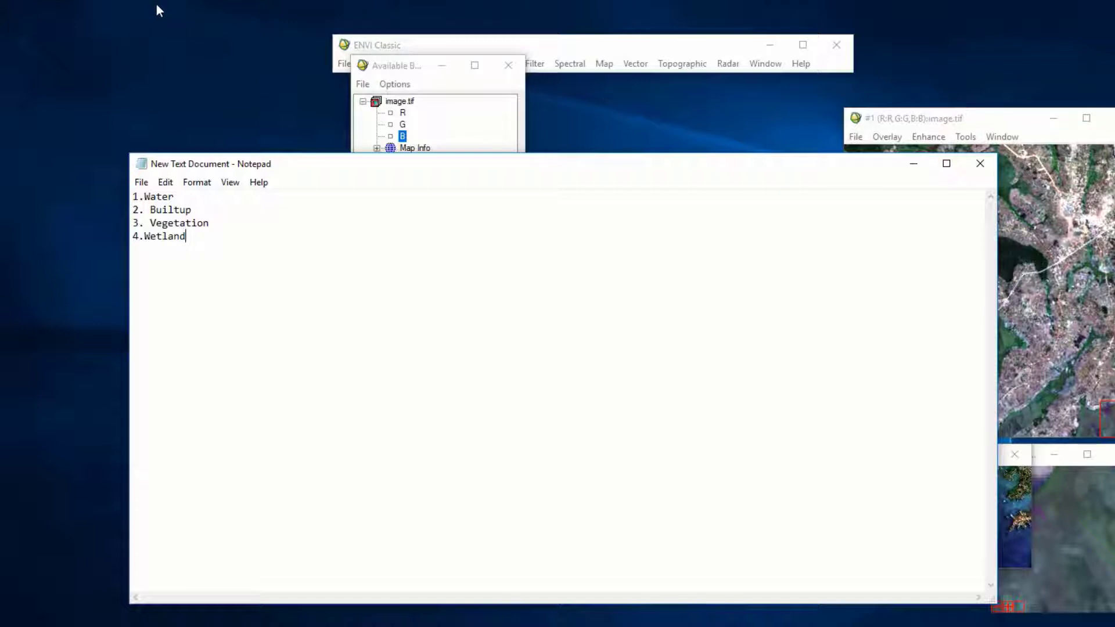
pyautogui.press('Home')
pyautogui.press('Right')
pyautogui.press('Right')
# Minimise Notepad and open Display #1's Tools > Region Of Interest > ROI Tool
pyautogui.click(907, 166)
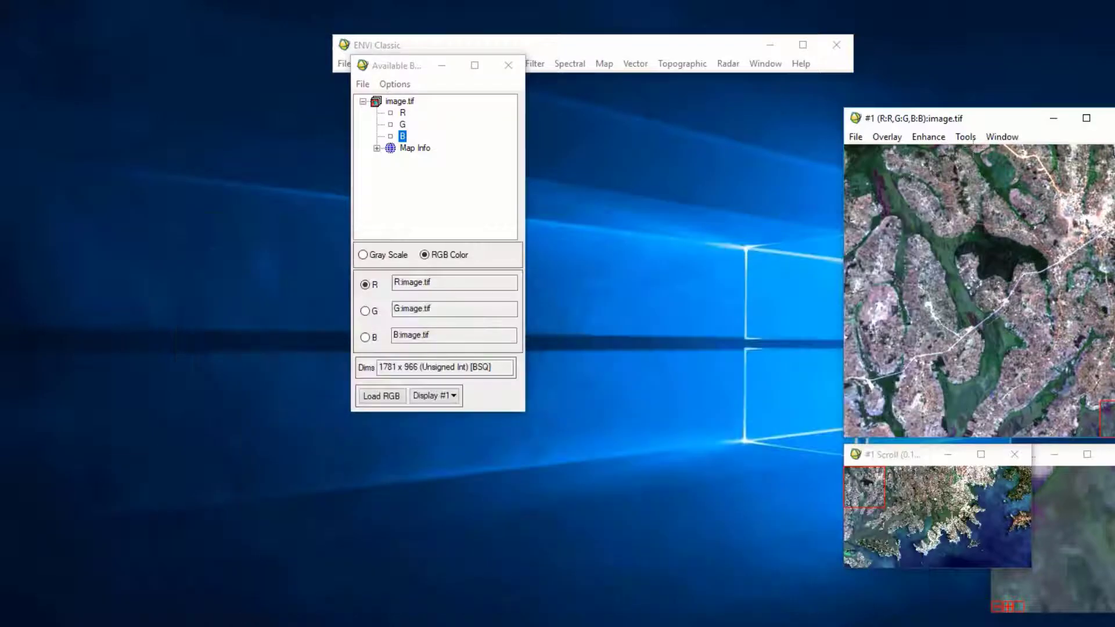
pyautogui.moveTo(952, 118); pyautogui.dragTo(761, 96)
pyautogui.click(734, 111)
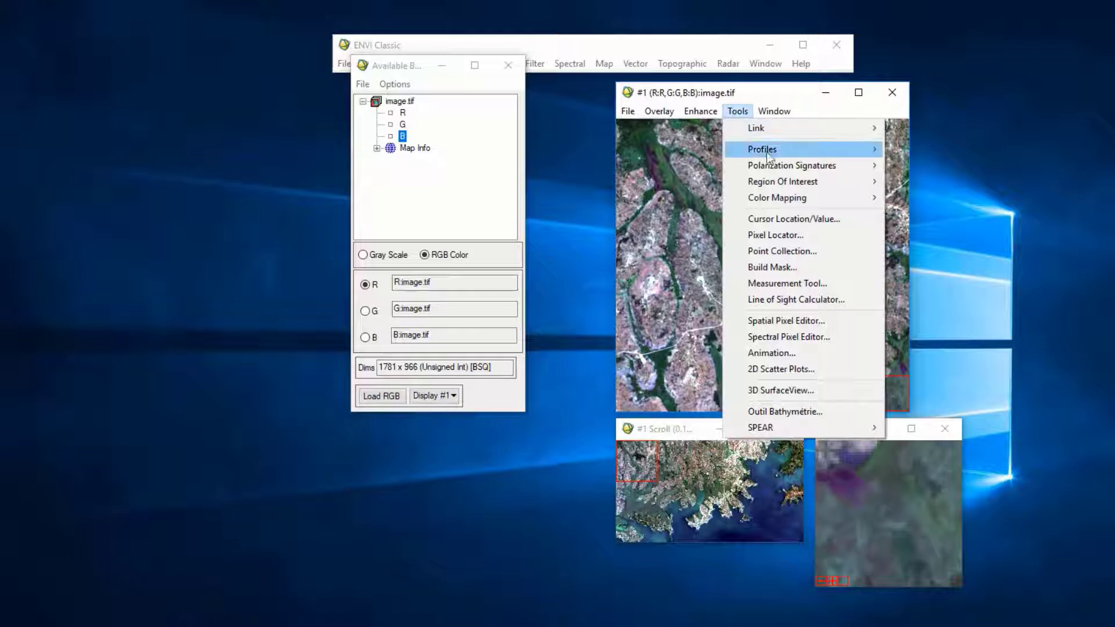
pyautogui.moveTo(778, 170)
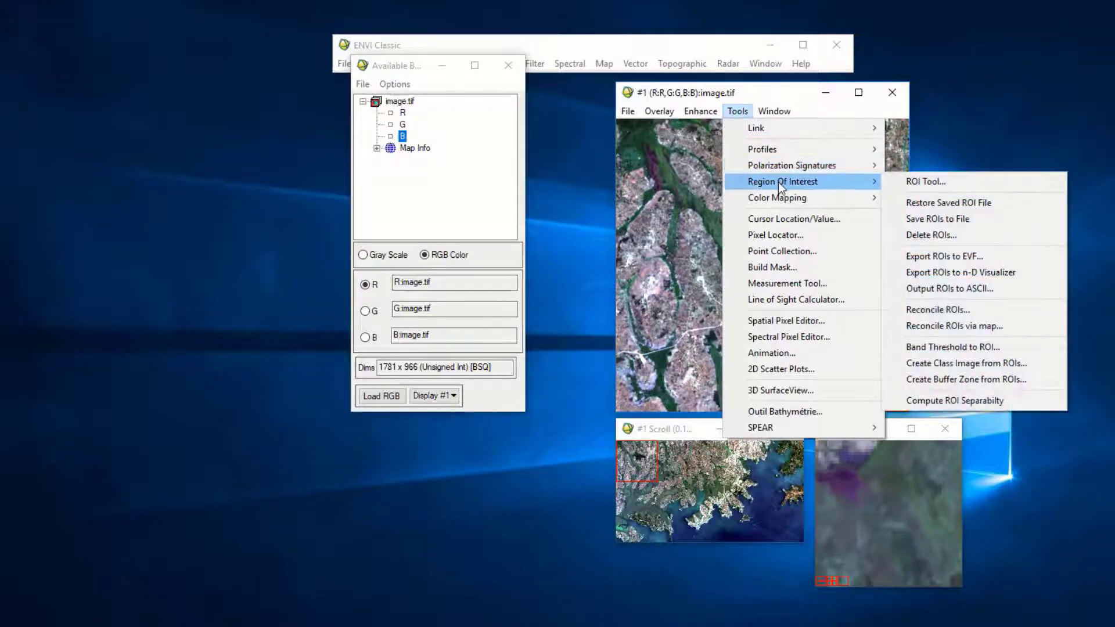
pyautogui.click(902, 182)
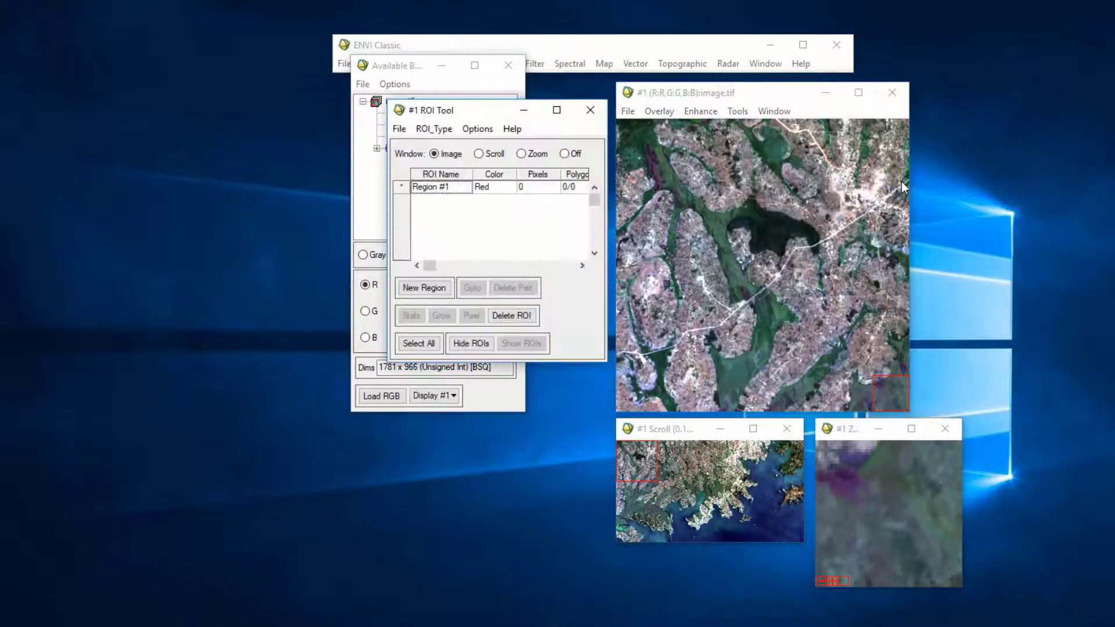
pyautogui.moveTo(464, 112); pyautogui.dragTo(418, 102)
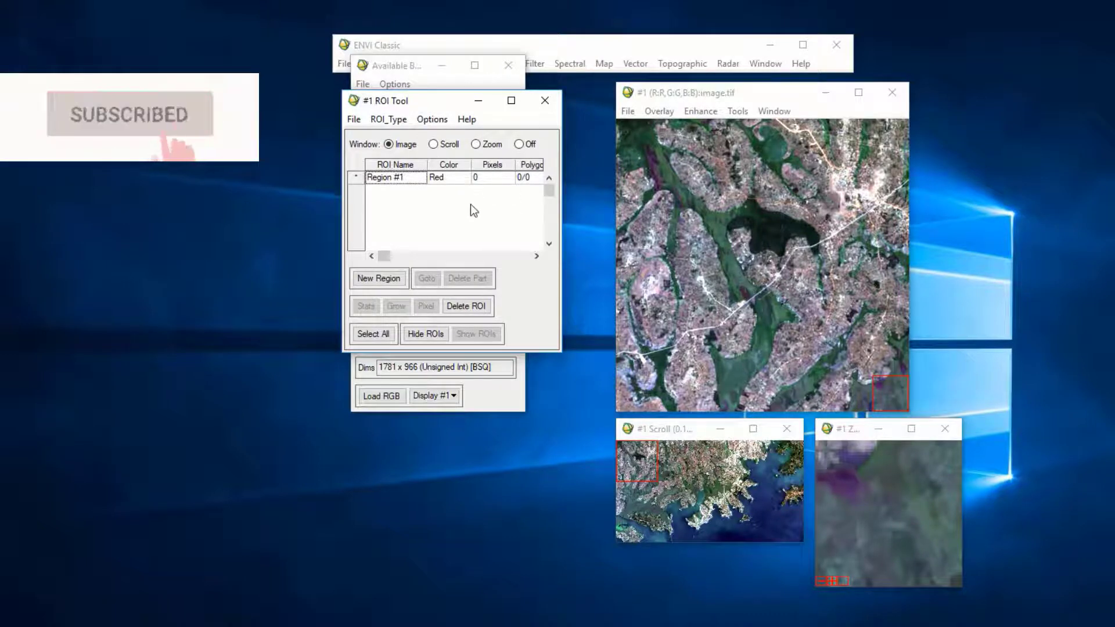
# Rename Region #1 to 'water' and change its colour from Red to Blue
pyautogui.doubleClick(399, 179)
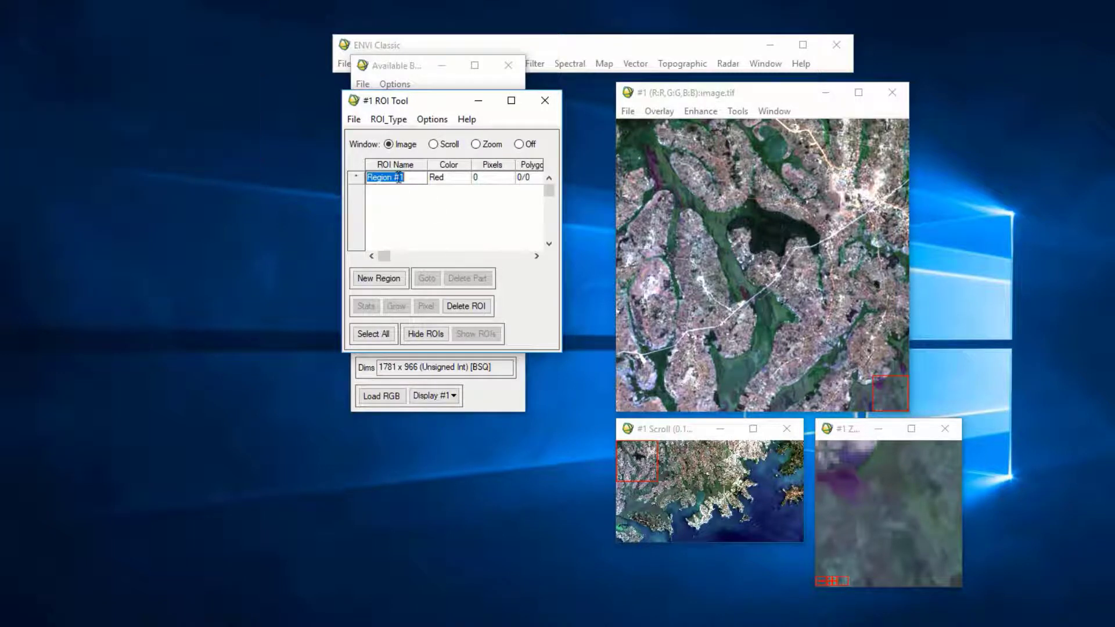
pyautogui.write('water')
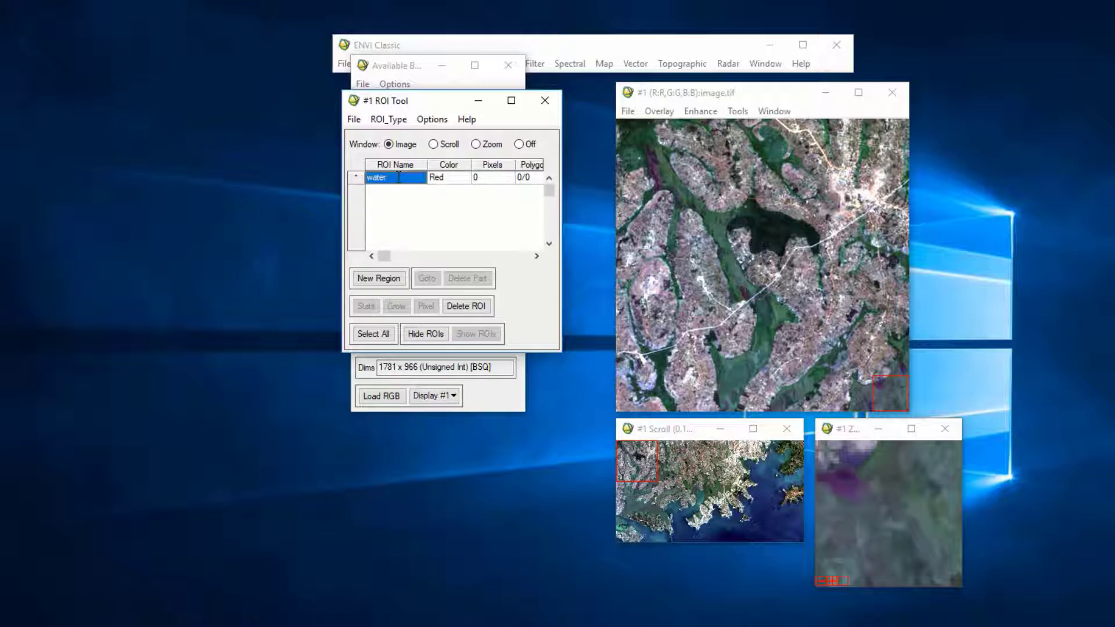
pyautogui.doubleClick(445, 175)
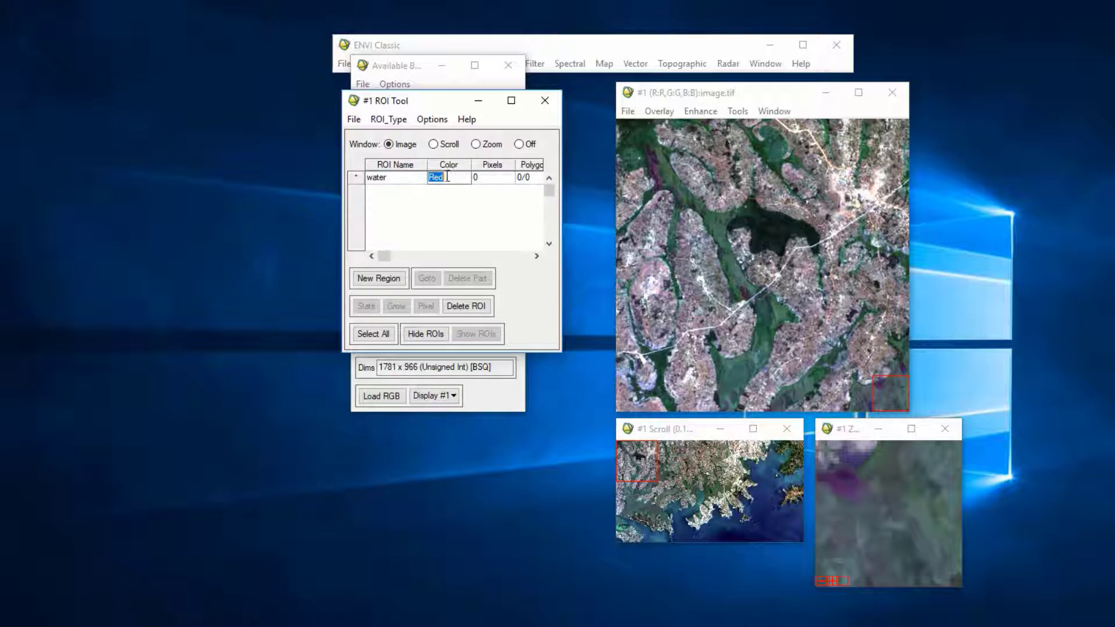
pyautogui.press('BackSpace')
pyautogui.write('Blue')
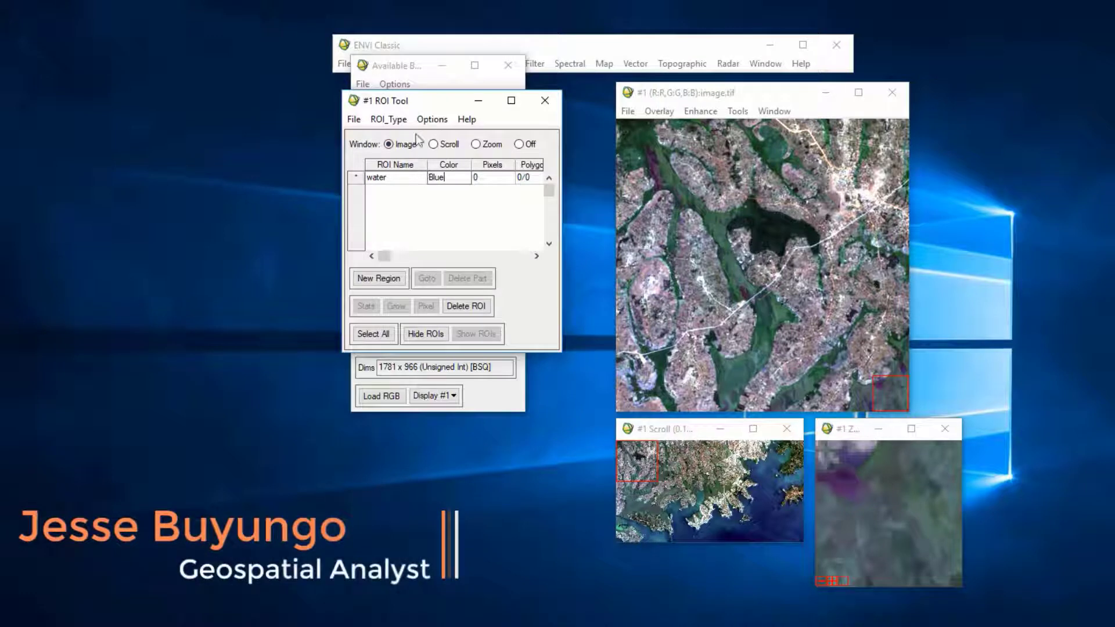
pyautogui.moveTo(851, 432); pyautogui.dragTo(910, 396)
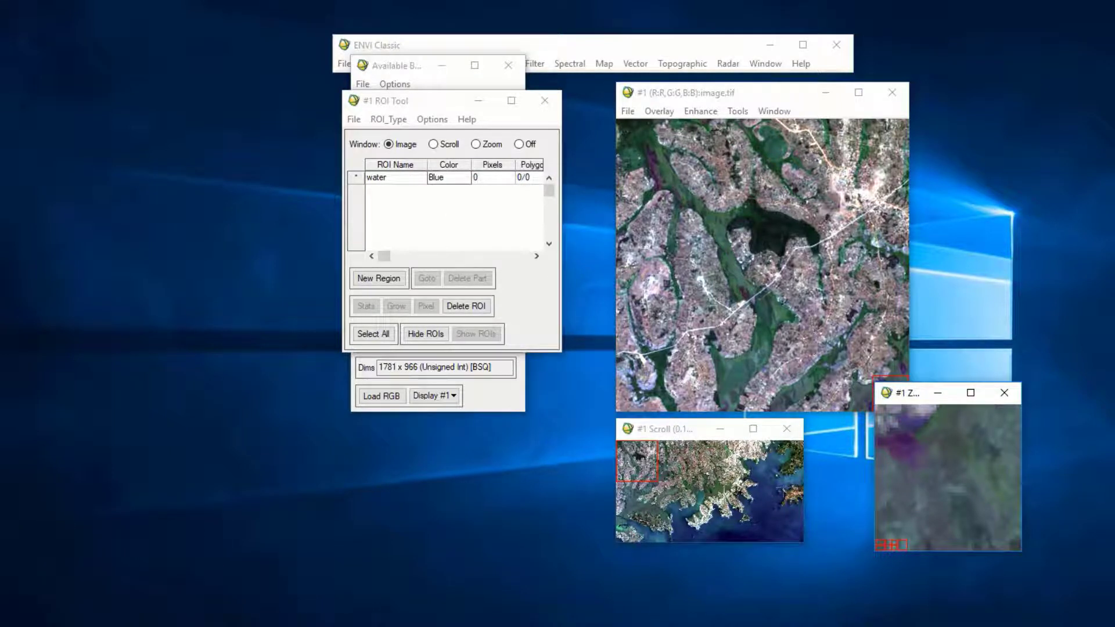
# Draw the first water polygon over the open sea and set the region colour to Blue
pyautogui.click(772, 523)
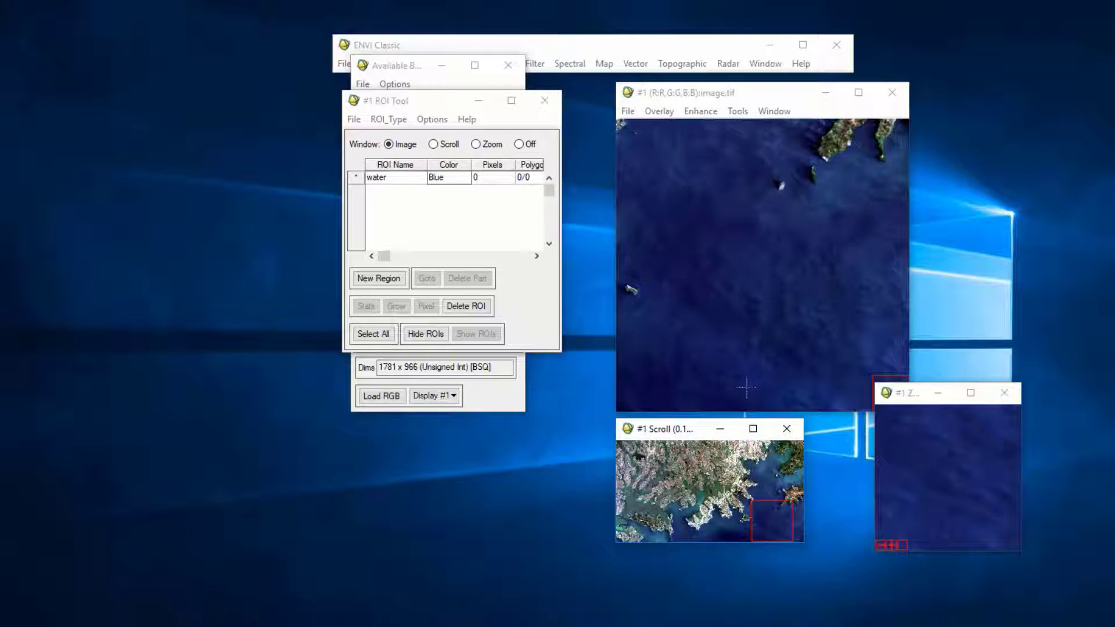
pyautogui.click(701, 368)
pyautogui.click(704, 151)
pyautogui.click(852, 274)
pyautogui.click(780, 342)
pyautogui.rightClick(729, 367)
pyautogui.rightClick(729, 367)
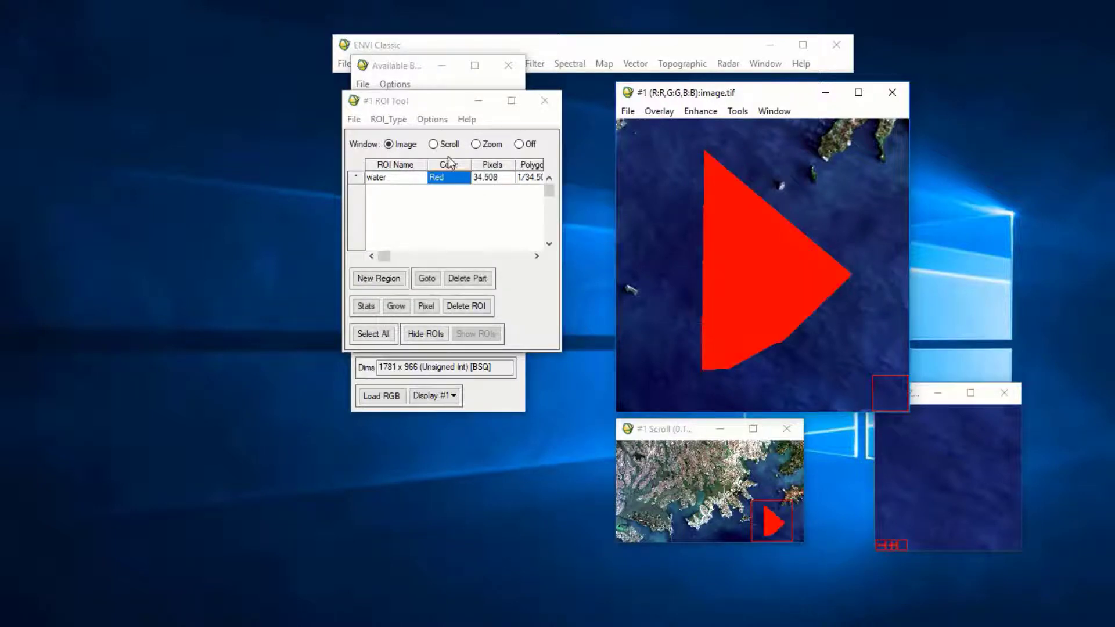
pyautogui.click(451, 181)
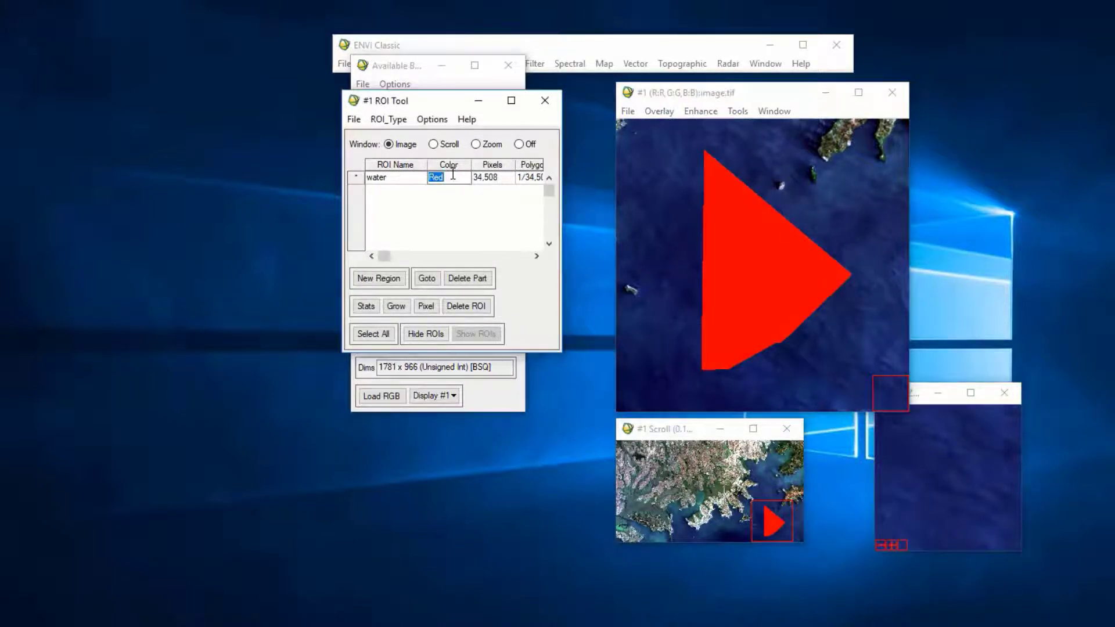
pyautogui.write('Blue')
pyautogui.press('Return')
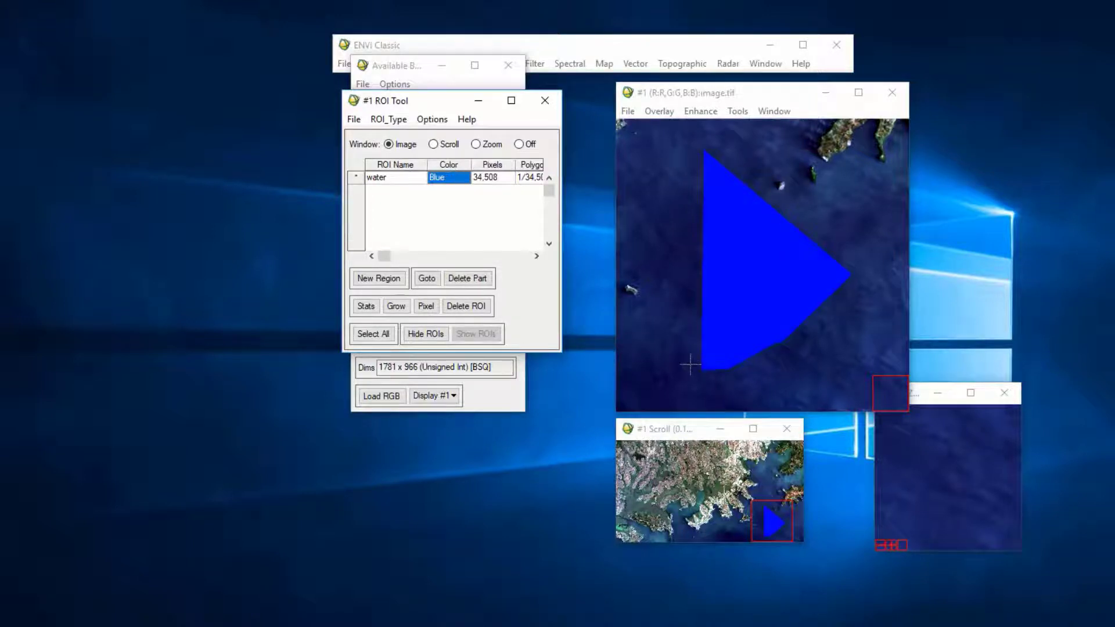
# Draw a second five-corner water polygon over another stretch of open water
pyautogui.click(712, 523)
pyautogui.click(712, 374)
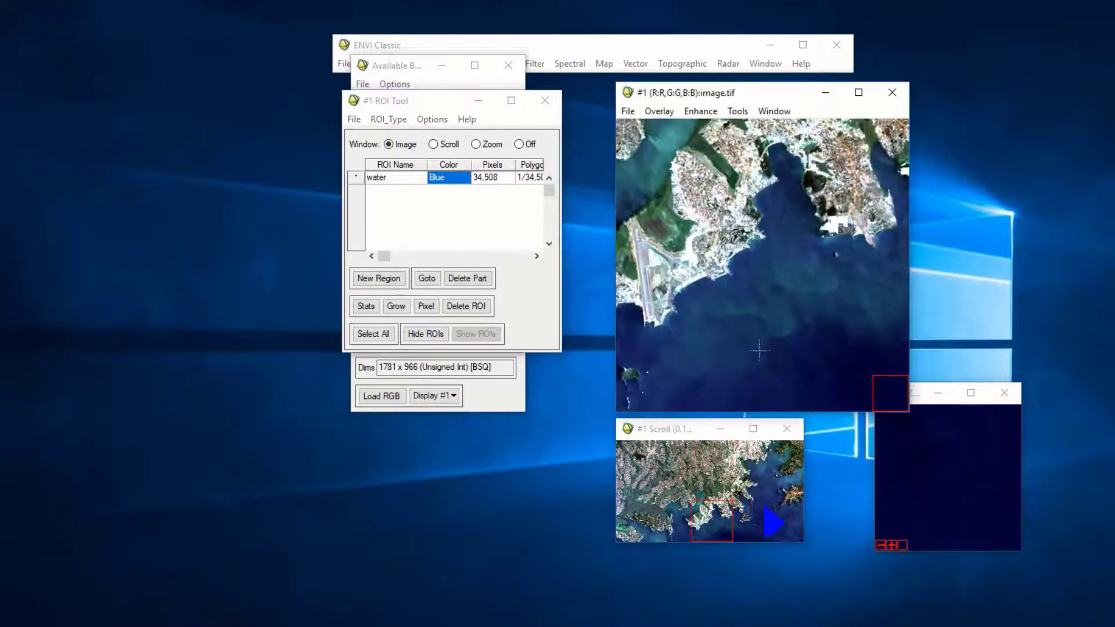
pyautogui.click(801, 310)
pyautogui.click(864, 338)
pyautogui.click(857, 380)
pyautogui.click(775, 382)
pyautogui.rightClick(720, 384)
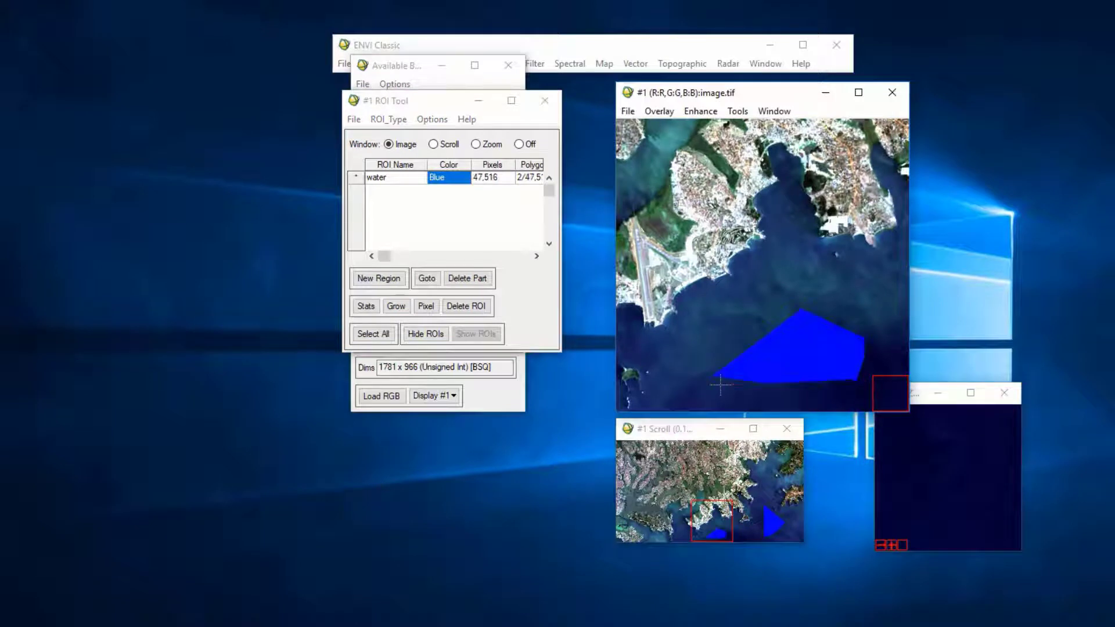
# Draw third and fourth water polygons, the last in the bay near the airport
pyautogui.click(770, 477)
pyautogui.click(722, 340)
pyautogui.click(687, 226)
pyautogui.click(721, 208)
pyautogui.click(752, 313)
pyautogui.rightClick(726, 254)
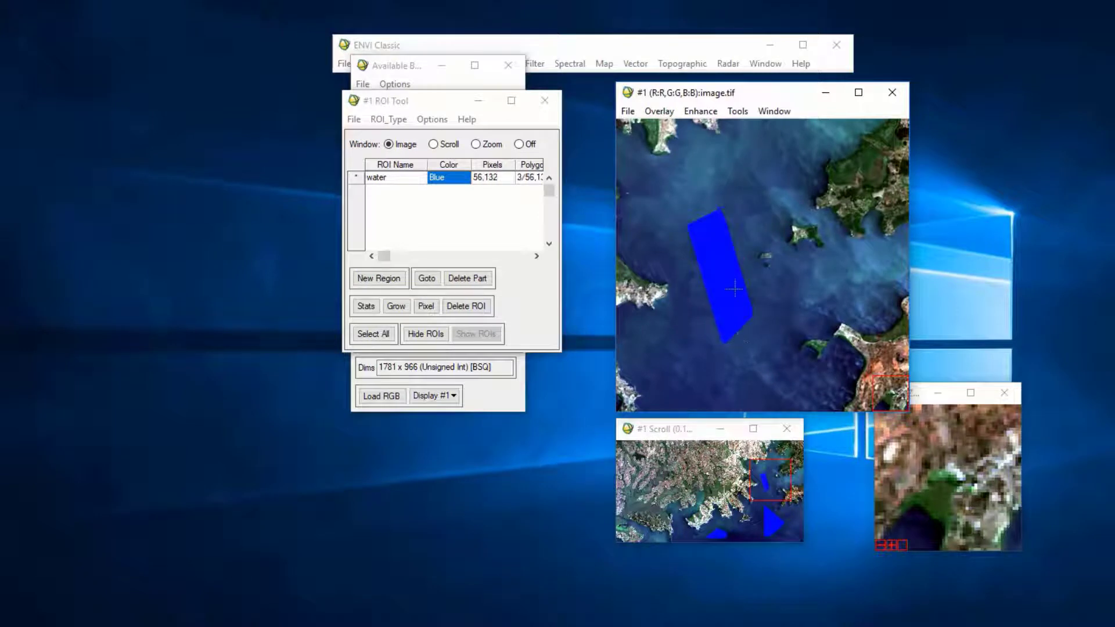
pyautogui.click(686, 523)
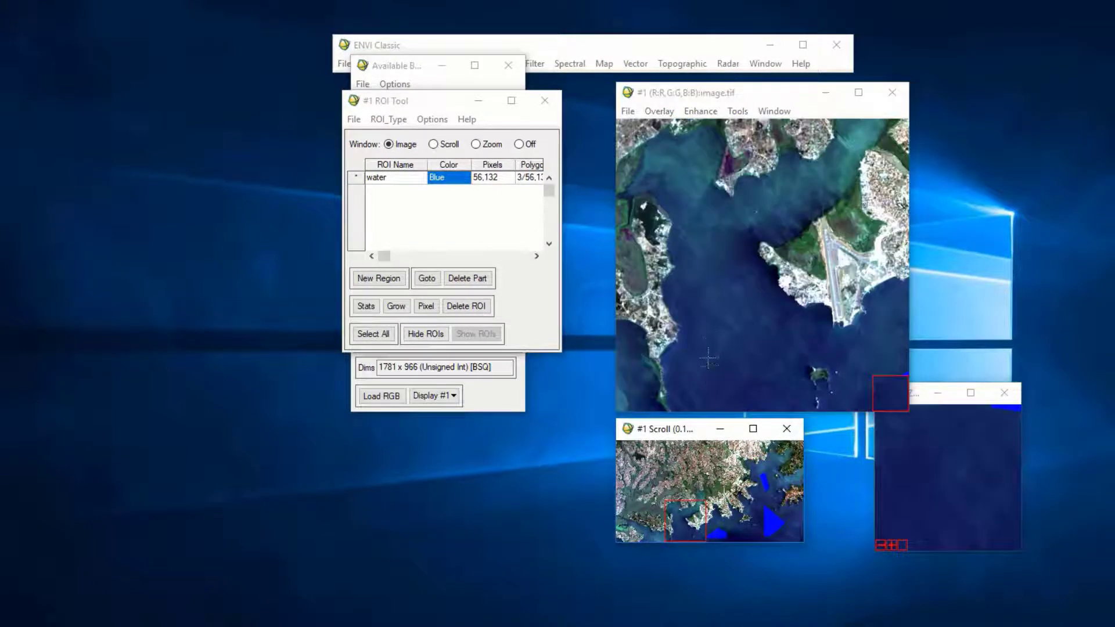
pyautogui.click(702, 262)
pyautogui.click(754, 262)
pyautogui.click(778, 357)
pyautogui.click(724, 382)
pyautogui.rightClick(725, 382)
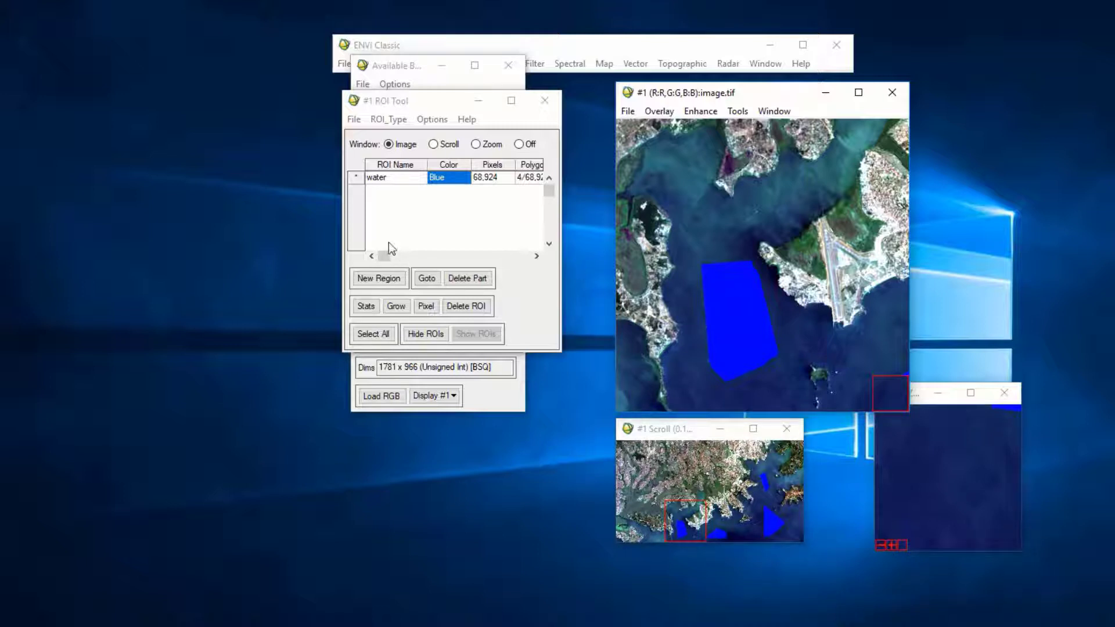
# Add a new region named 'wetland' and draw its first polygon over the green marsh
pyautogui.click(379, 279)
pyautogui.click(395, 190)
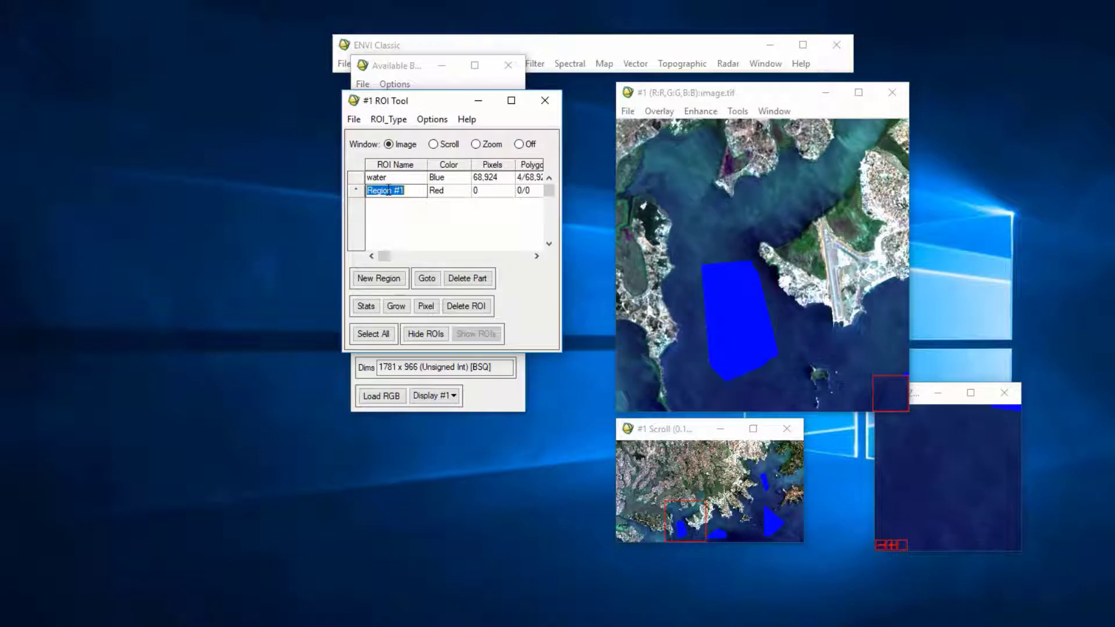
pyautogui.write('wetlan')
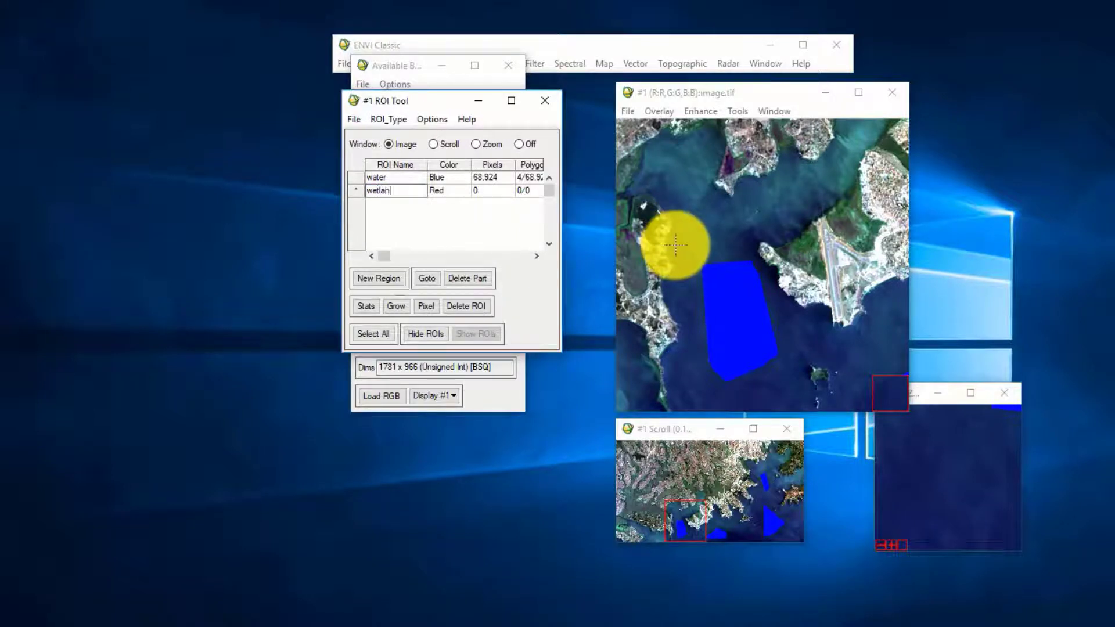
pyautogui.write('d')
pyautogui.press('Return')
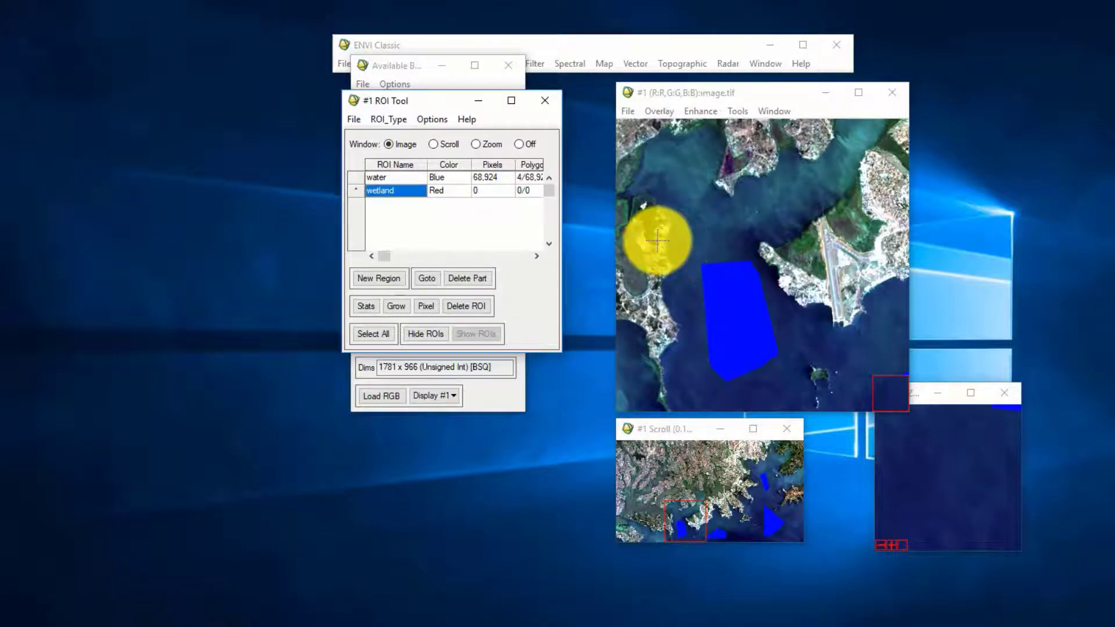
pyautogui.moveTo(616, 272); pyautogui.dragTo(529, 283)
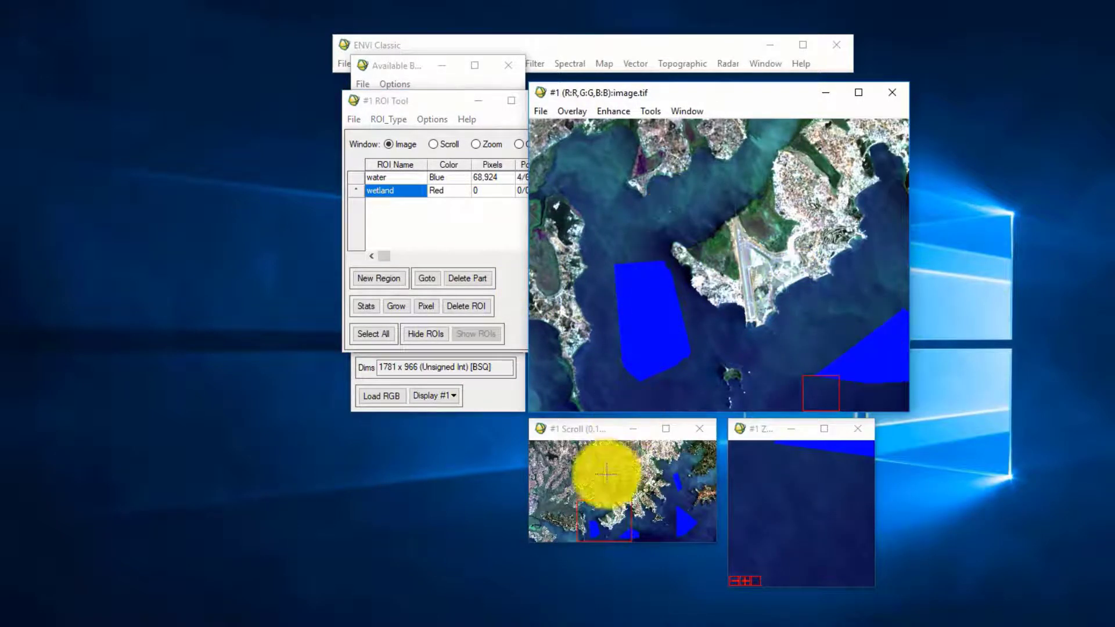
pyautogui.click(633, 483)
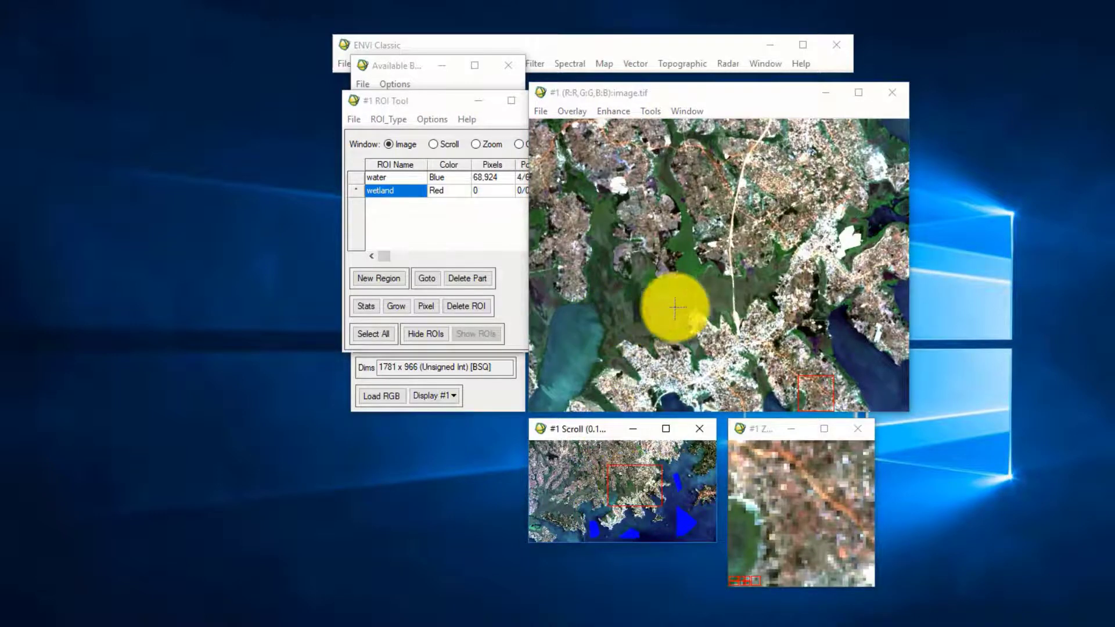
pyautogui.click(651, 289)
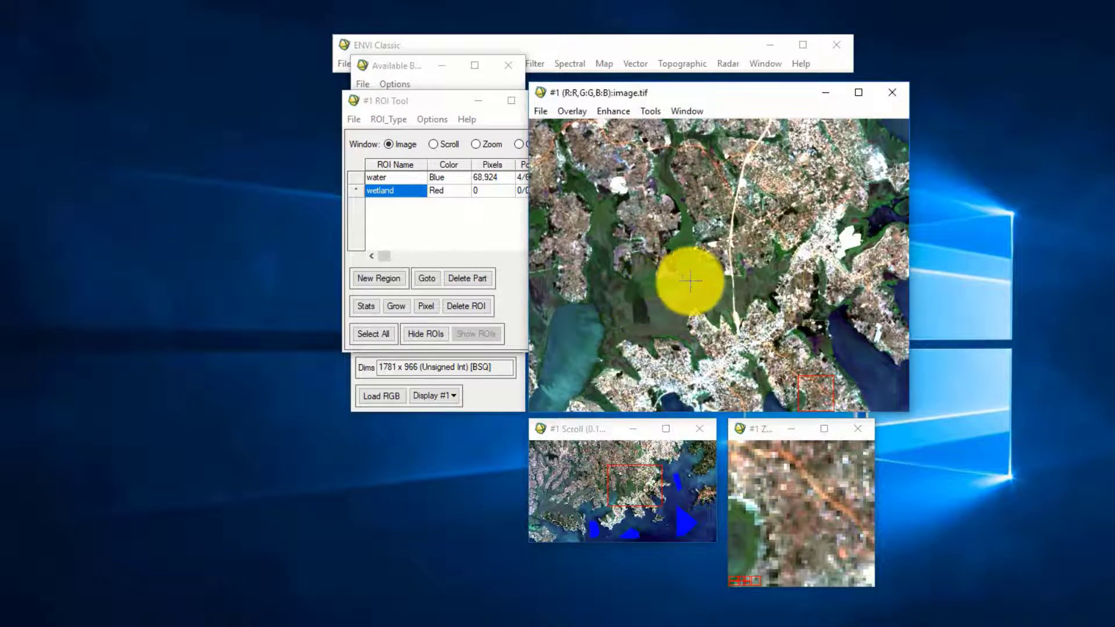
pyautogui.click(691, 281)
pyautogui.click(726, 294)
pyautogui.click(658, 295)
pyautogui.rightClick(659, 296)
# Set the wetland region's colour to Cyan
pyautogui.click(438, 191)
pyautogui.click(439, 192)
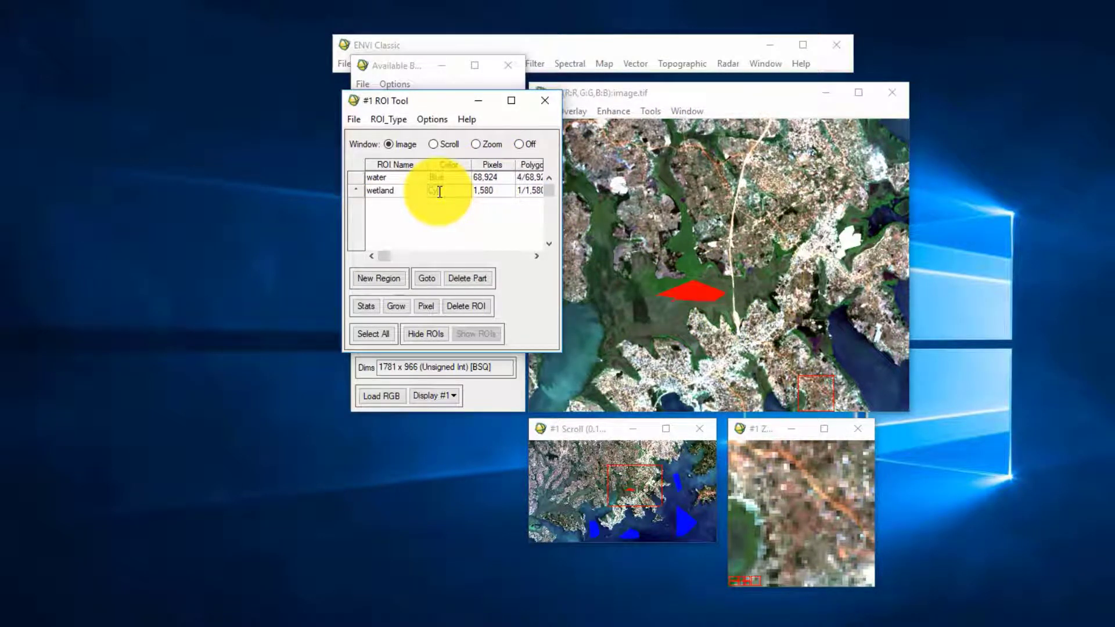
pyautogui.write('Cyan')
pyautogui.press('Return')
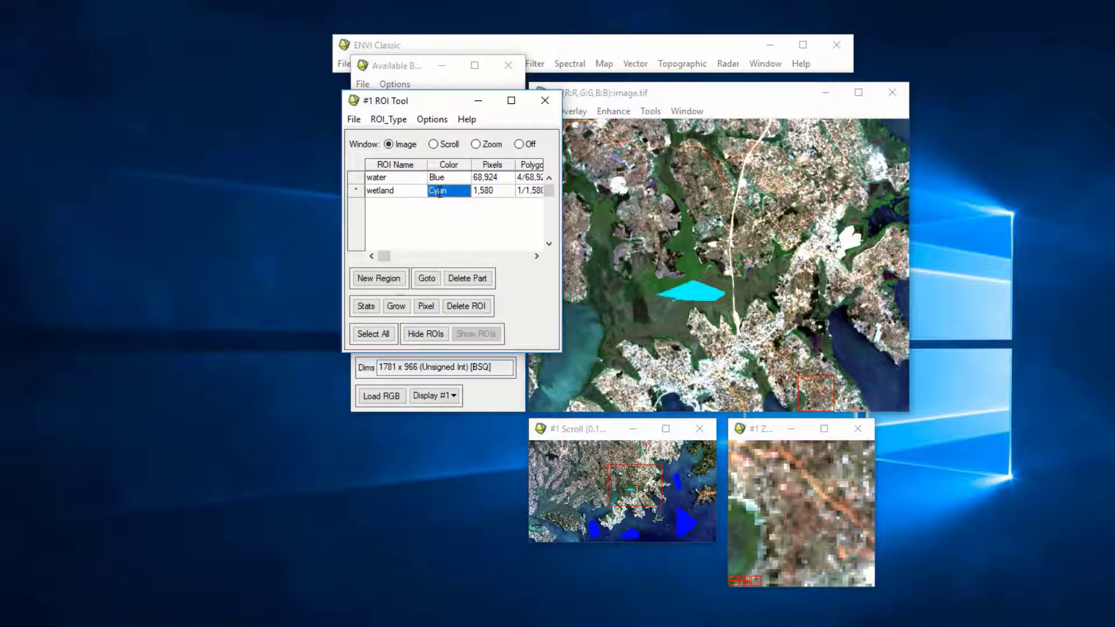
# Draw second and third wetland polygons over the marshland
pyautogui.click(671, 313)
pyautogui.click(662, 321)
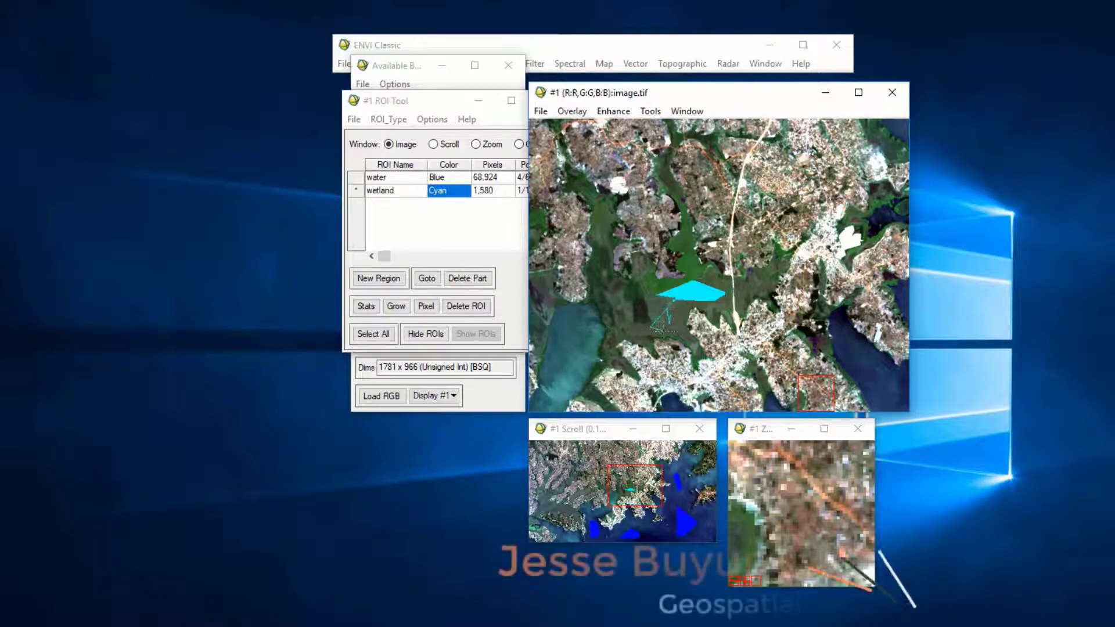
pyautogui.rightClick(651, 324)
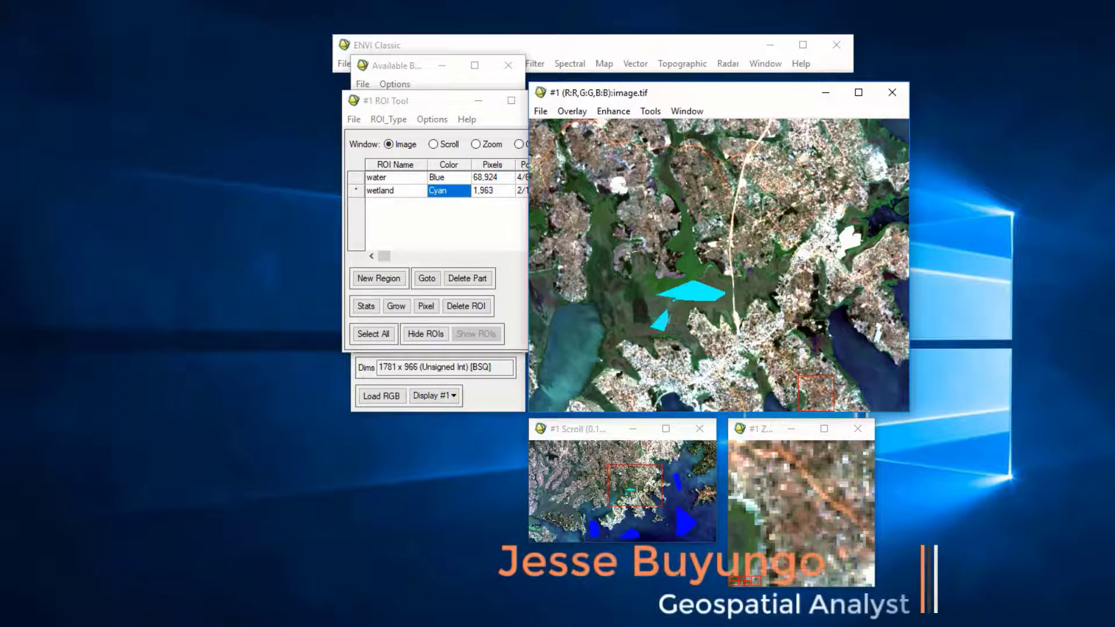
pyautogui.click(607, 217)
pyautogui.click(592, 225)
pyautogui.click(602, 259)
pyautogui.rightClick(604, 255)
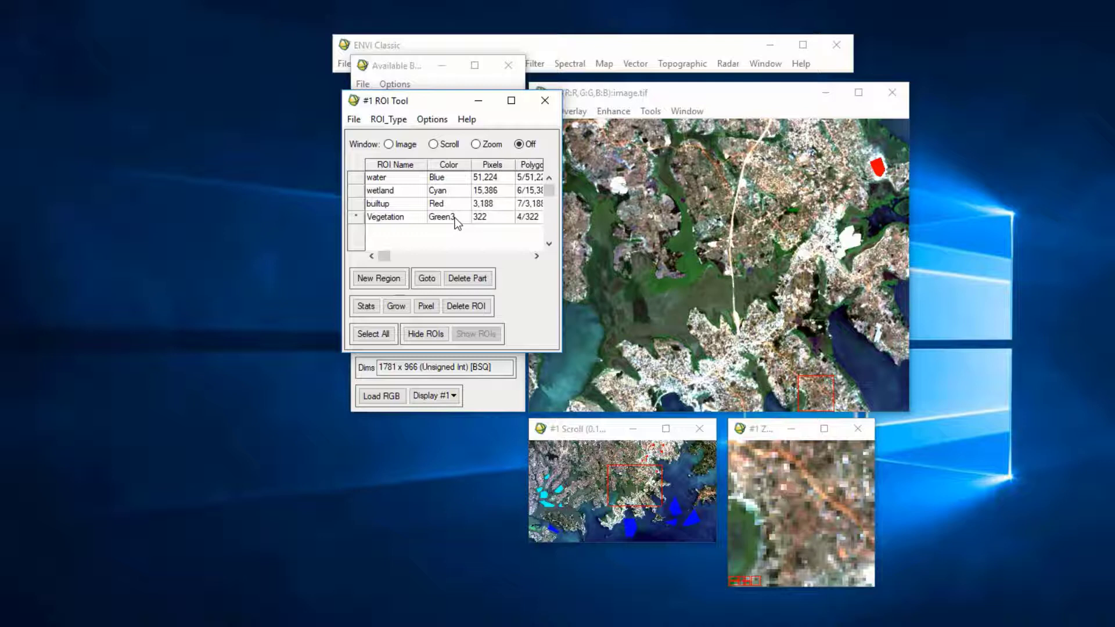
# Select the water, wetland, builtup and Vegetation regions in the ROI list
pyautogui.click(375, 179)
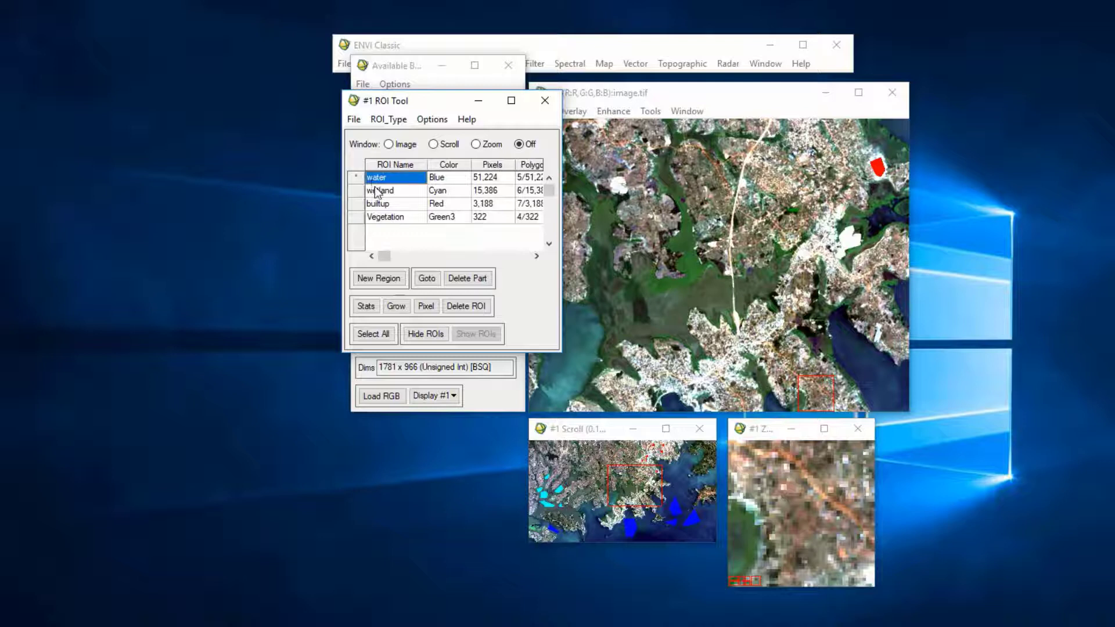
pyautogui.click(376, 192)
pyautogui.click(382, 205)
pyautogui.click(383, 217)
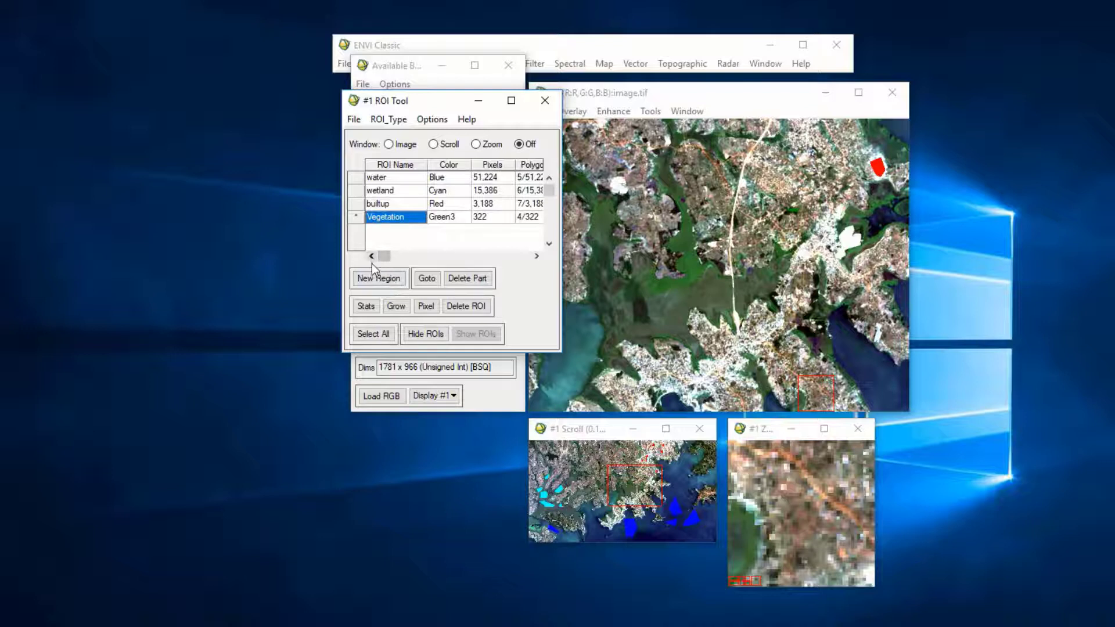
# Save all four ROIs as roi.roi in the Desktop tutorial\roi folder
pyautogui.click(353, 120)
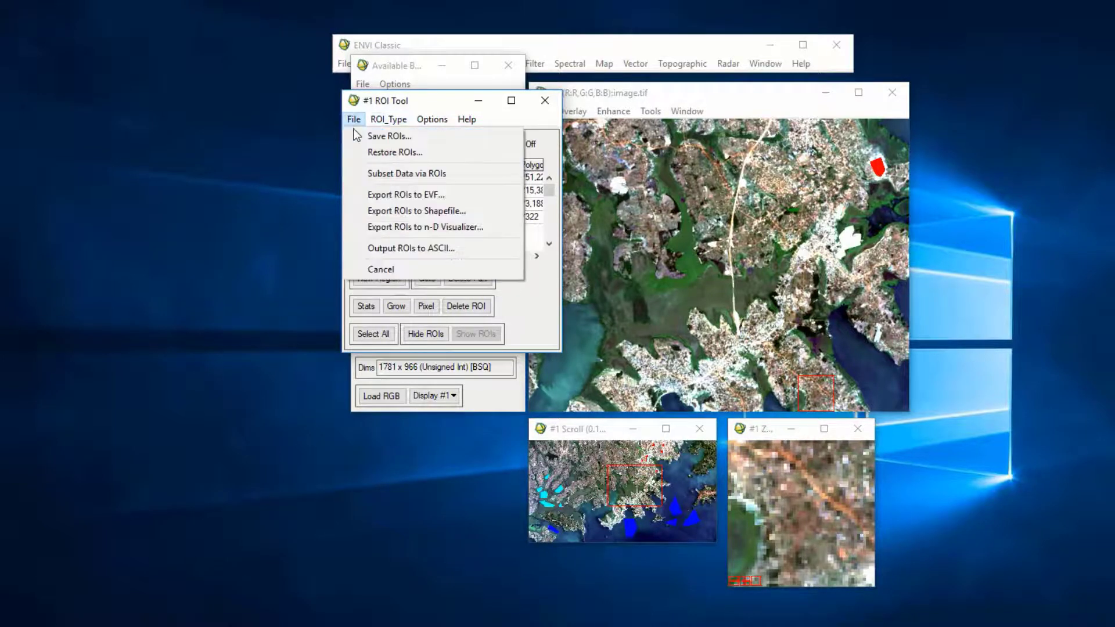
pyautogui.click(362, 136)
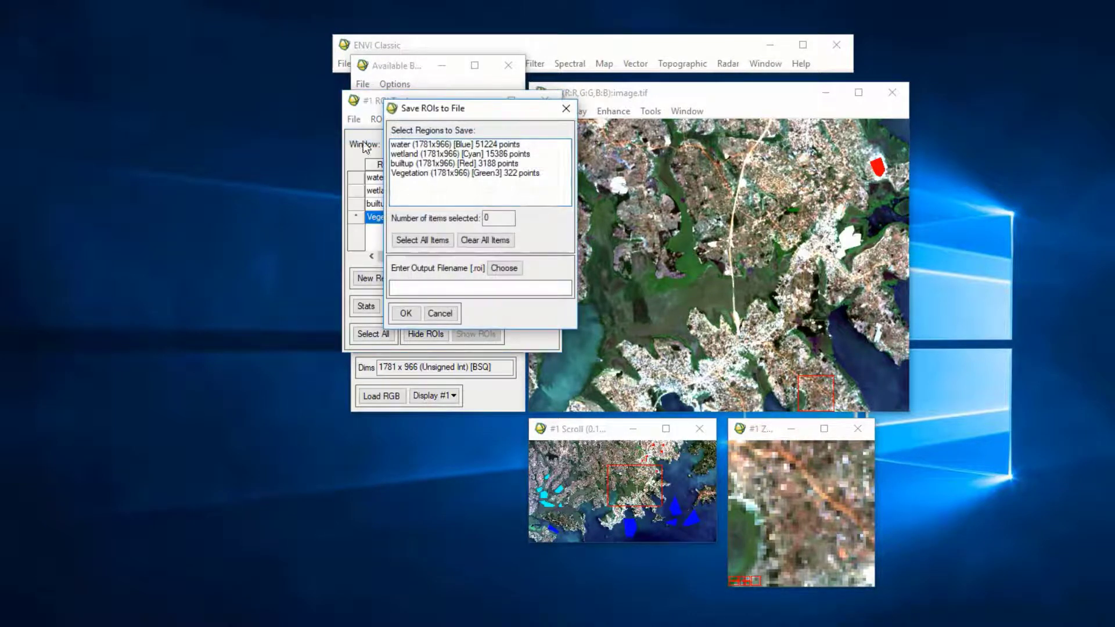
pyautogui.click(424, 240)
pyautogui.click(503, 268)
pyautogui.click(444, 226)
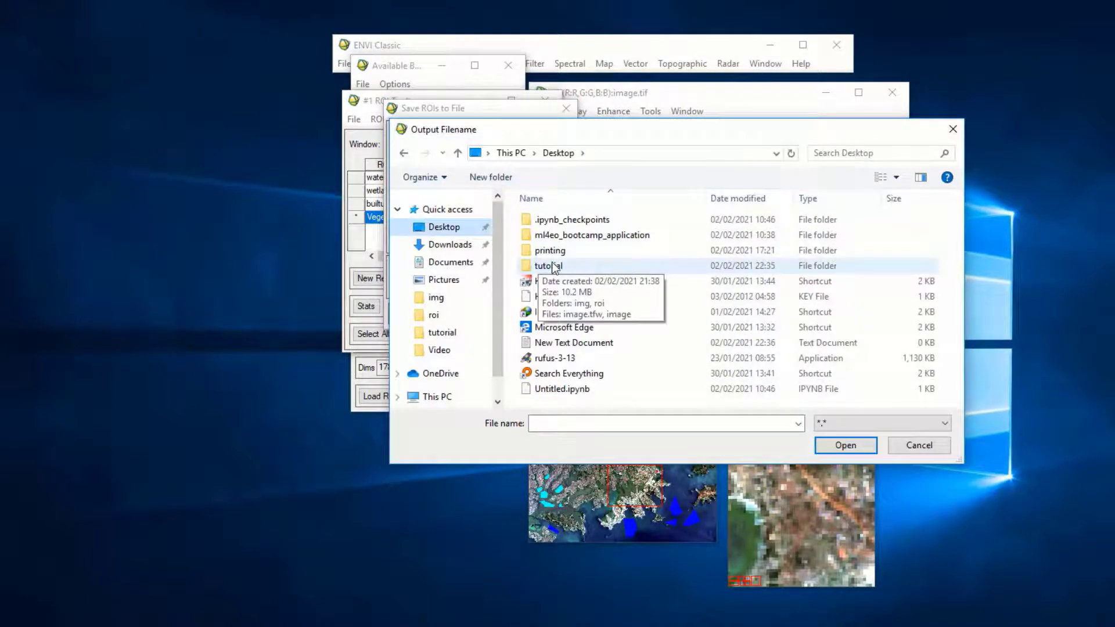
pyautogui.doubleClick(554, 267)
pyautogui.doubleClick(639, 252)
pyautogui.click(584, 424)
pyautogui.write('rou')
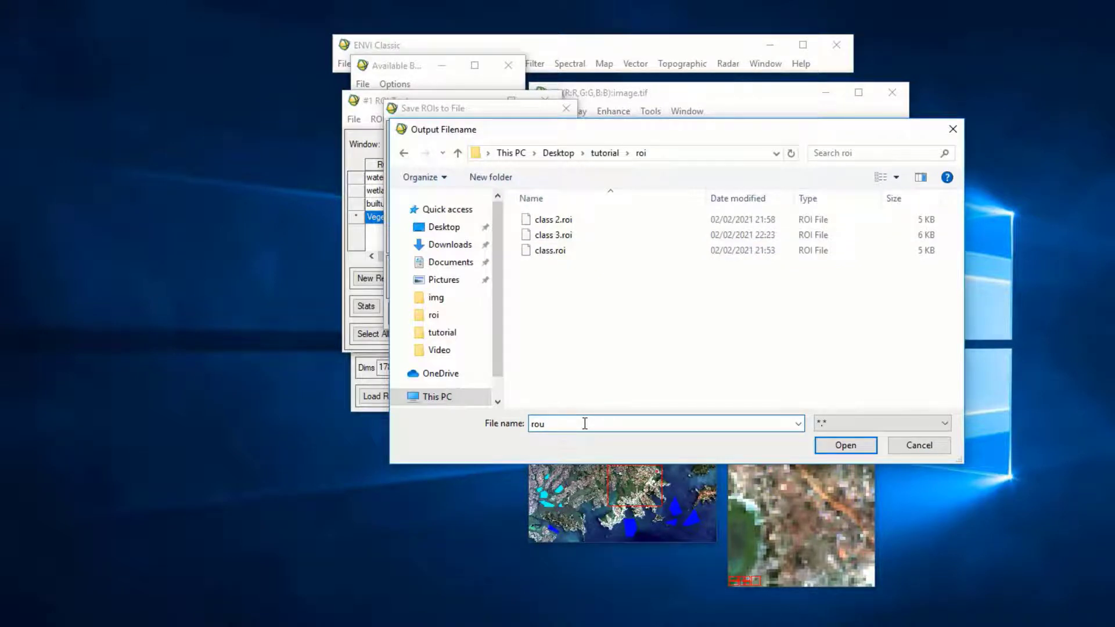
pyautogui.press('Return')
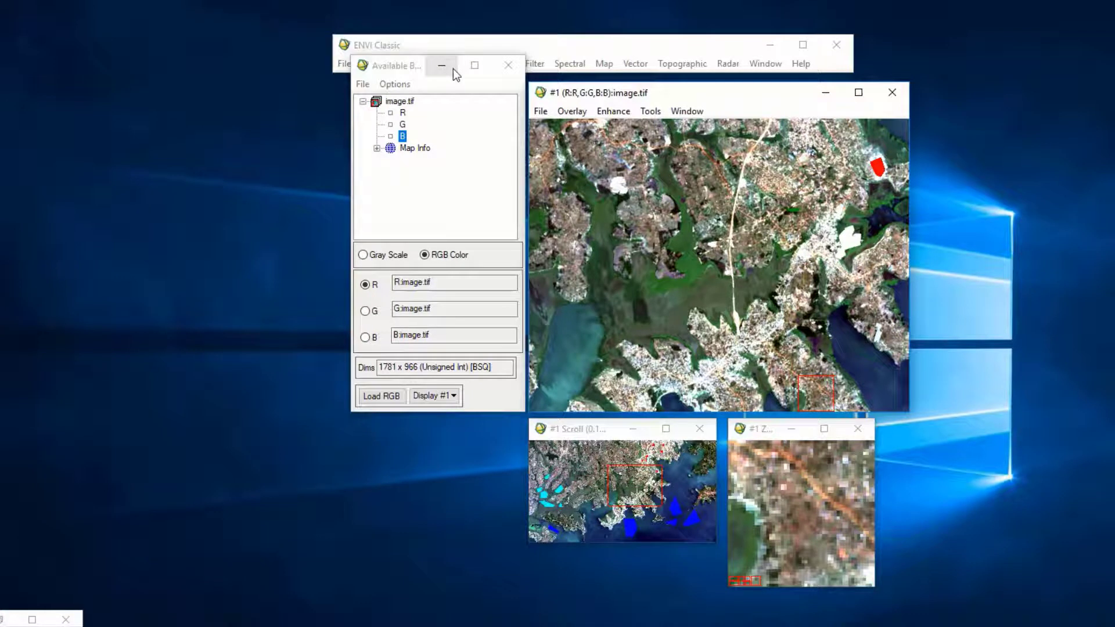
# Move the band list aside and start Classification > Supervised > Maximum Likelihood
pyautogui.moveTo(389, 70); pyautogui.dragTo(212, 186)
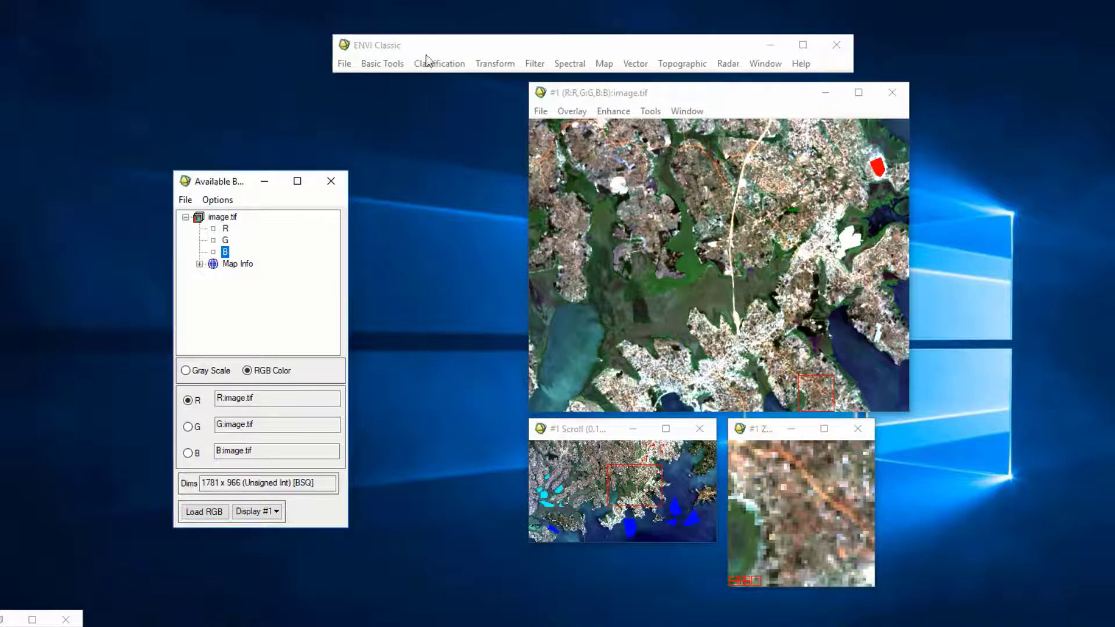
pyautogui.click(442, 65)
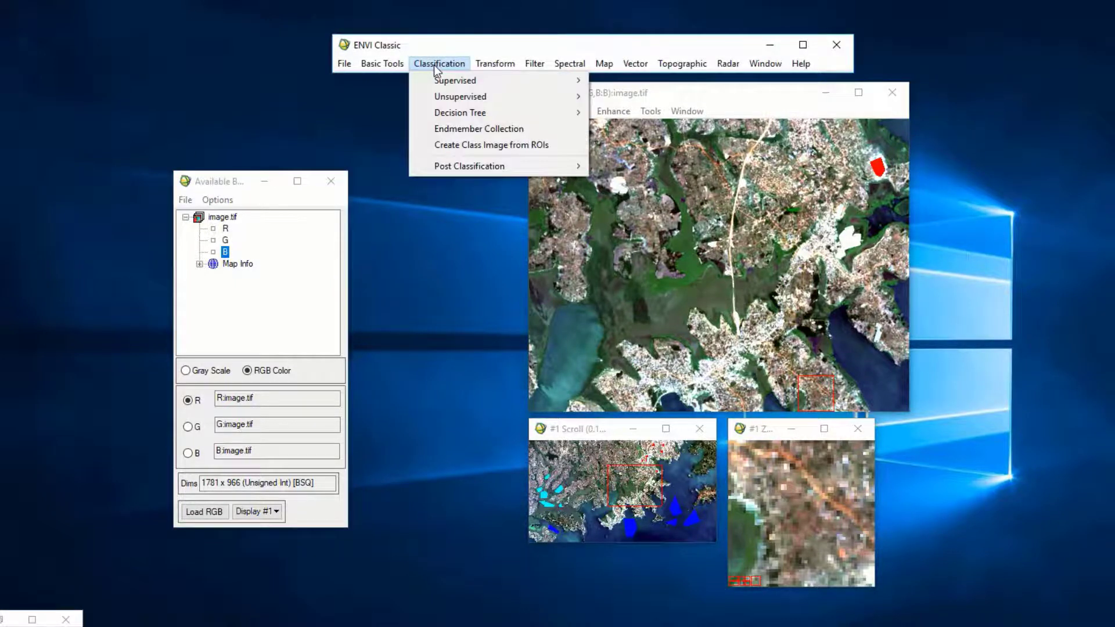
pyautogui.moveTo(462, 84)
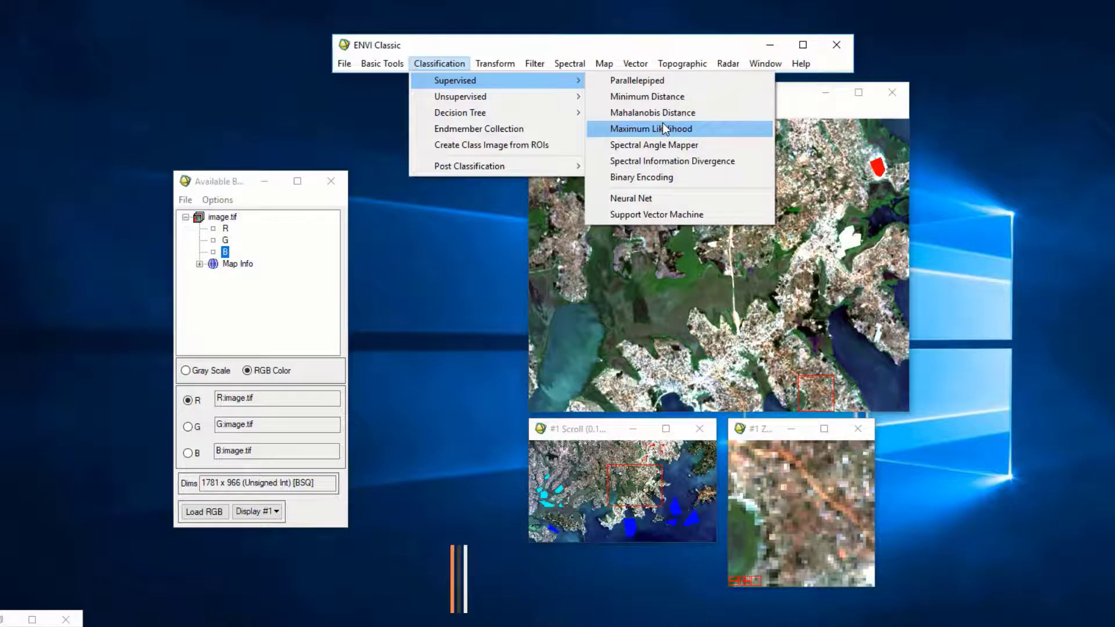
pyautogui.click(661, 125)
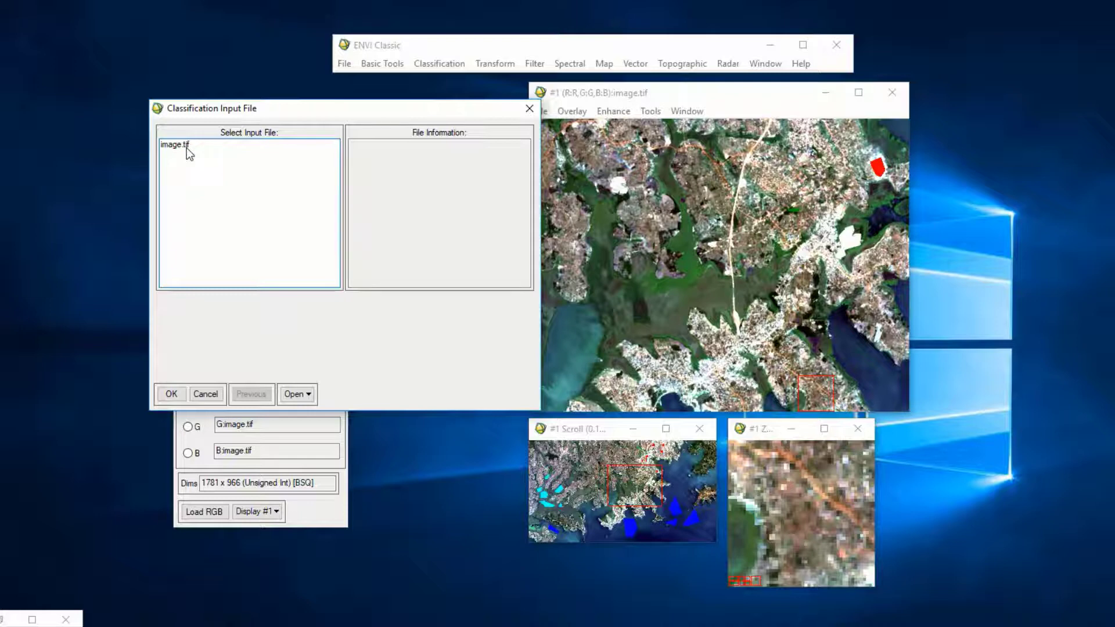
# Classify image.tif using all four ROI classes, output to memory, with rule images off
pyautogui.click(187, 149)
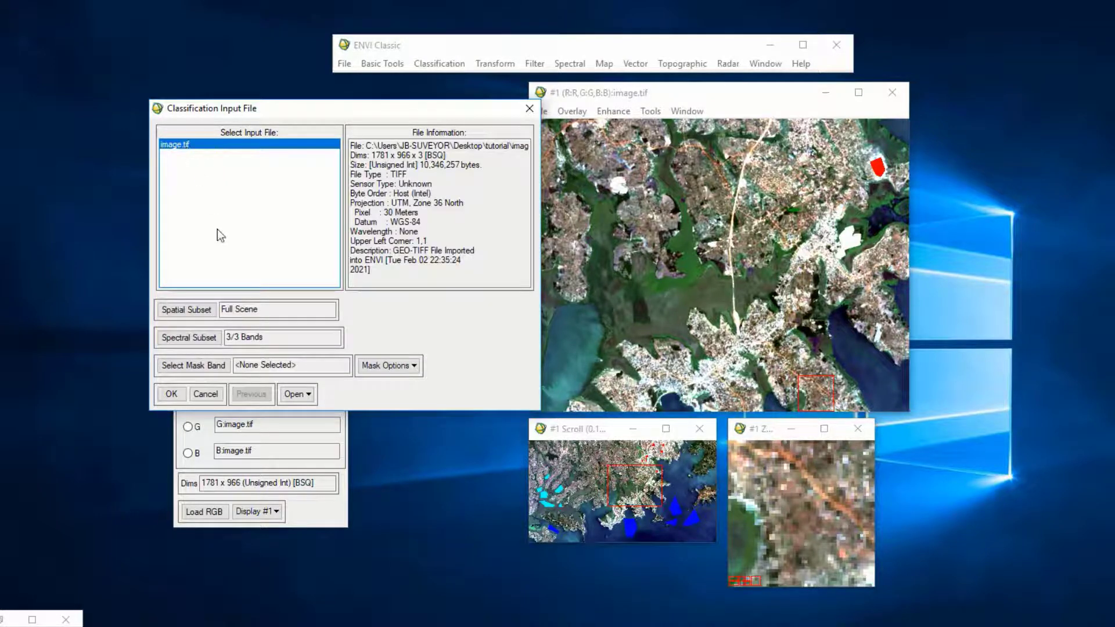
pyautogui.click(172, 394)
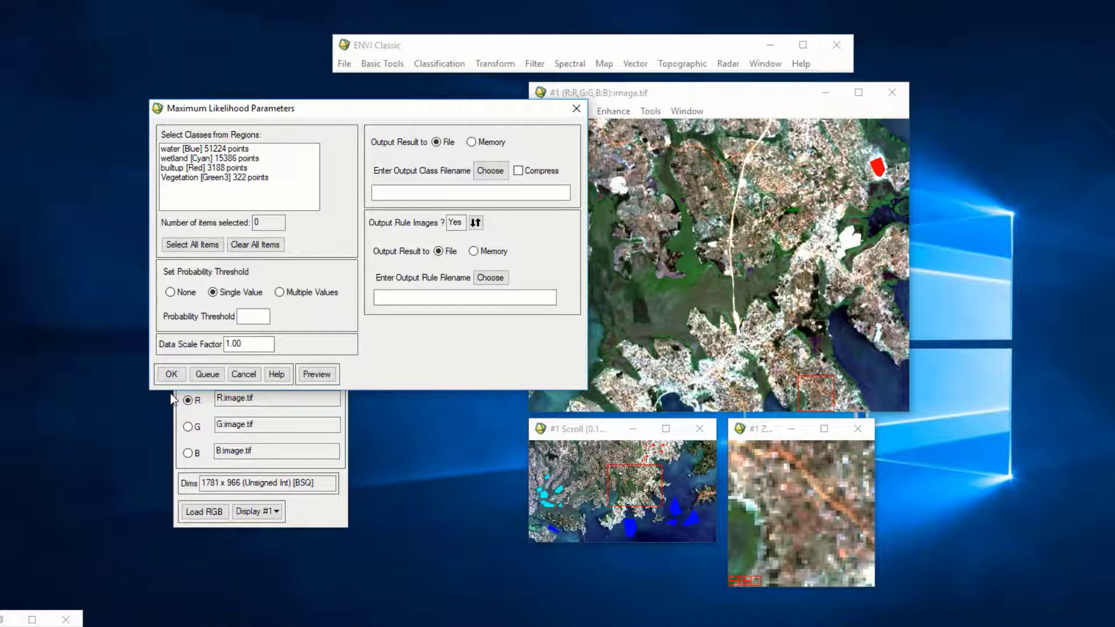
pyautogui.click(177, 244)
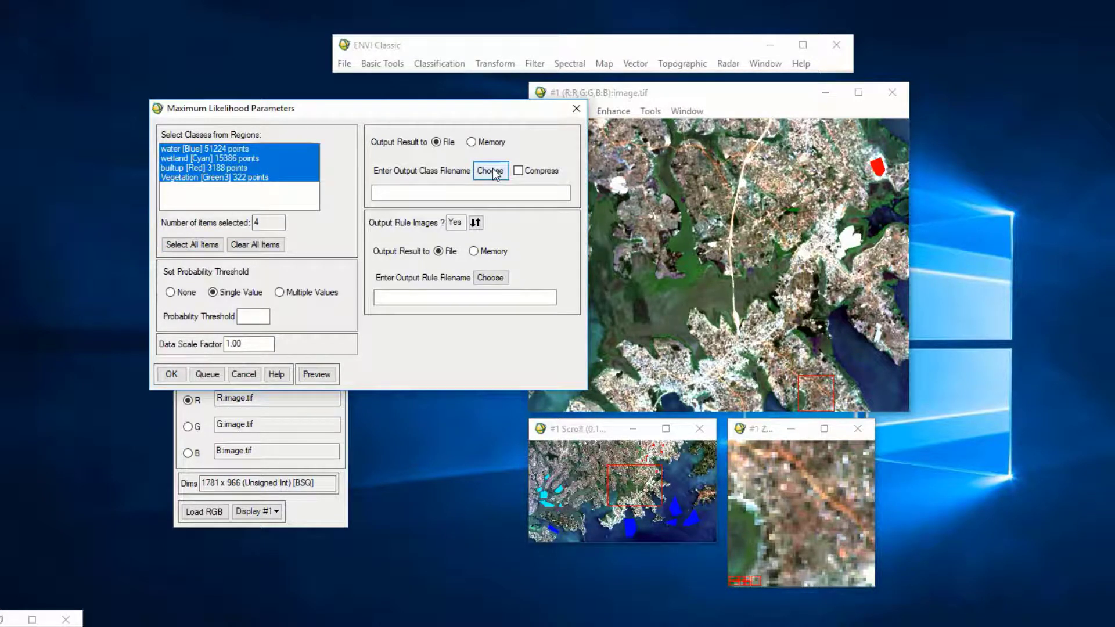
pyautogui.click(471, 142)
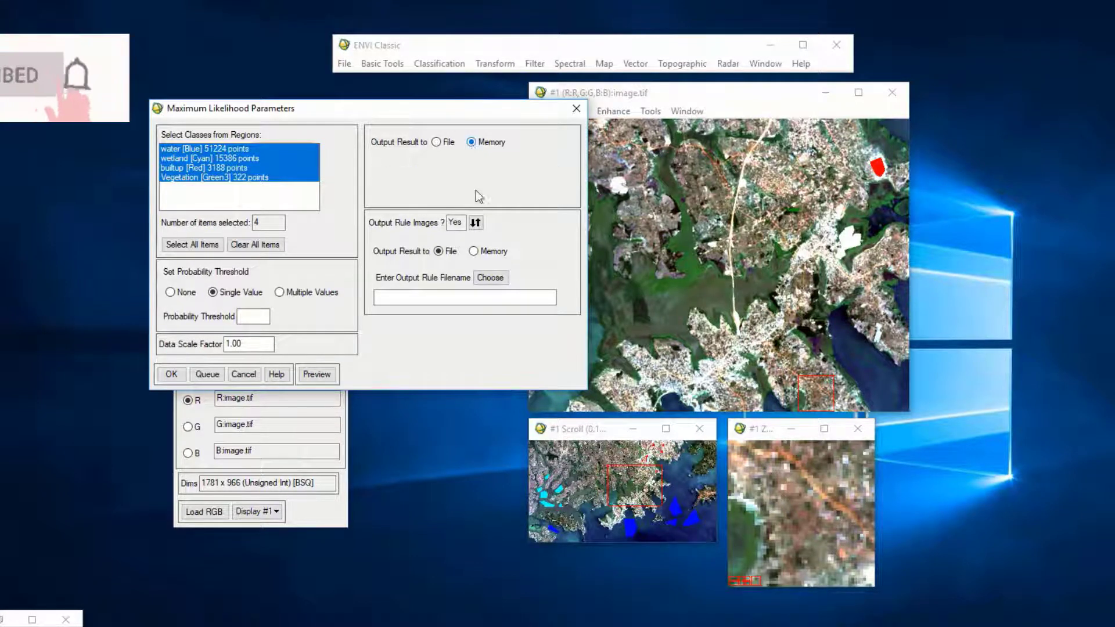
pyautogui.click(475, 223)
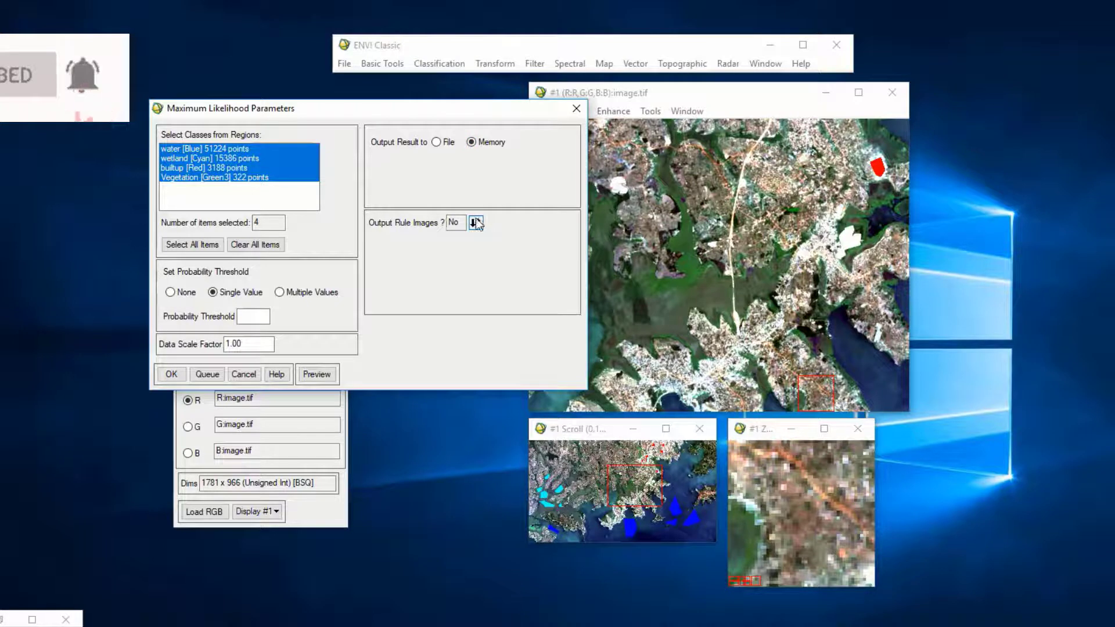
pyautogui.click(169, 375)
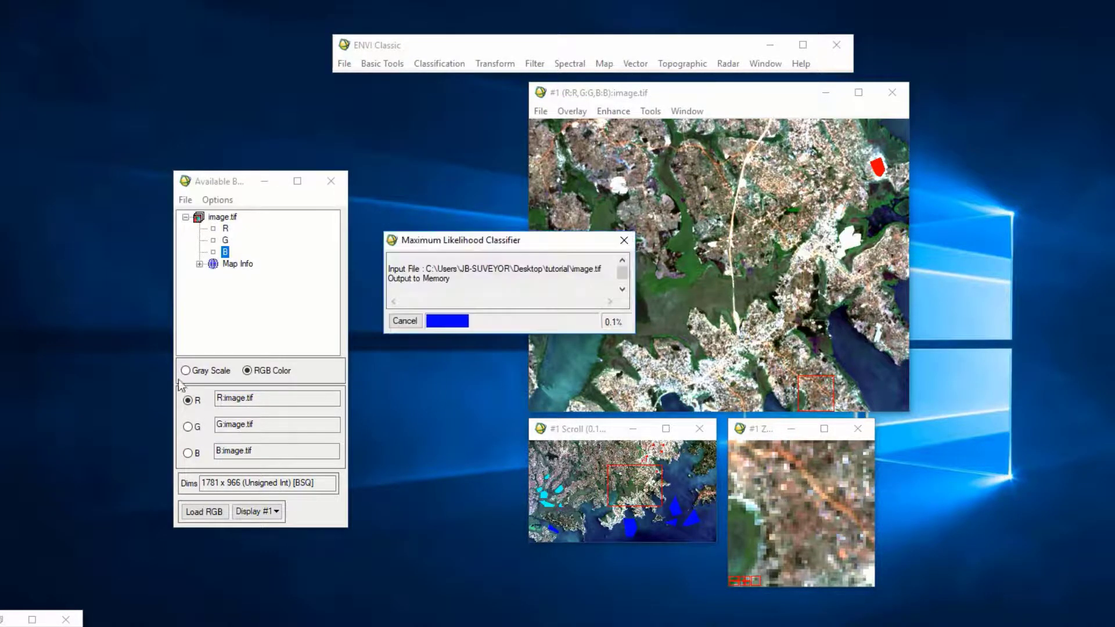
# Close the ROI tool and load the Max Like band into a new display
pyautogui.click(544, 101)
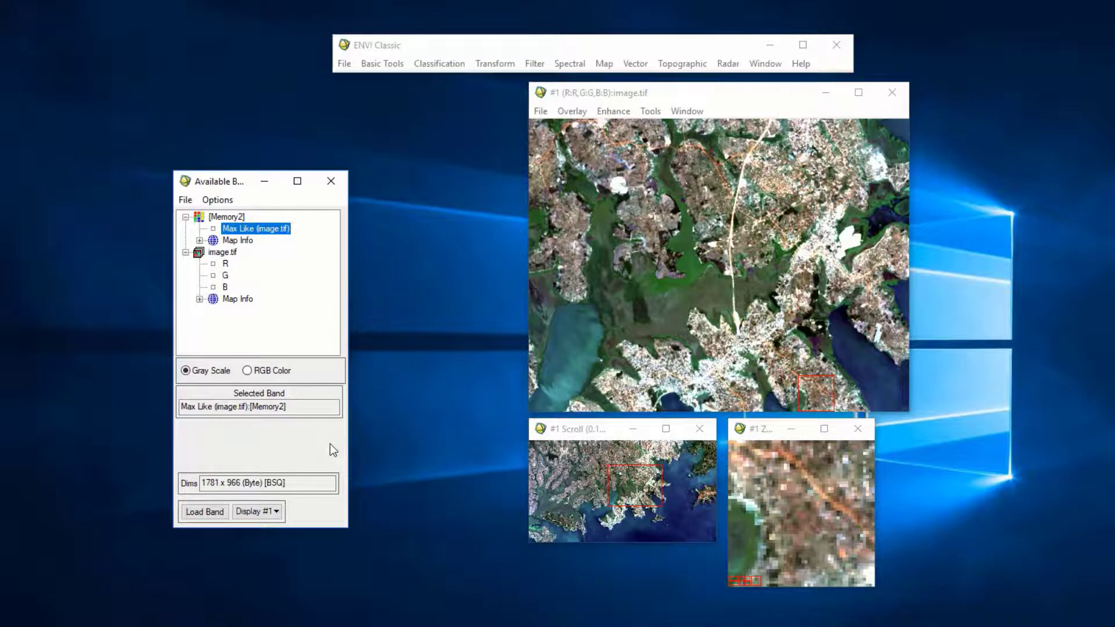
pyautogui.click(271, 512)
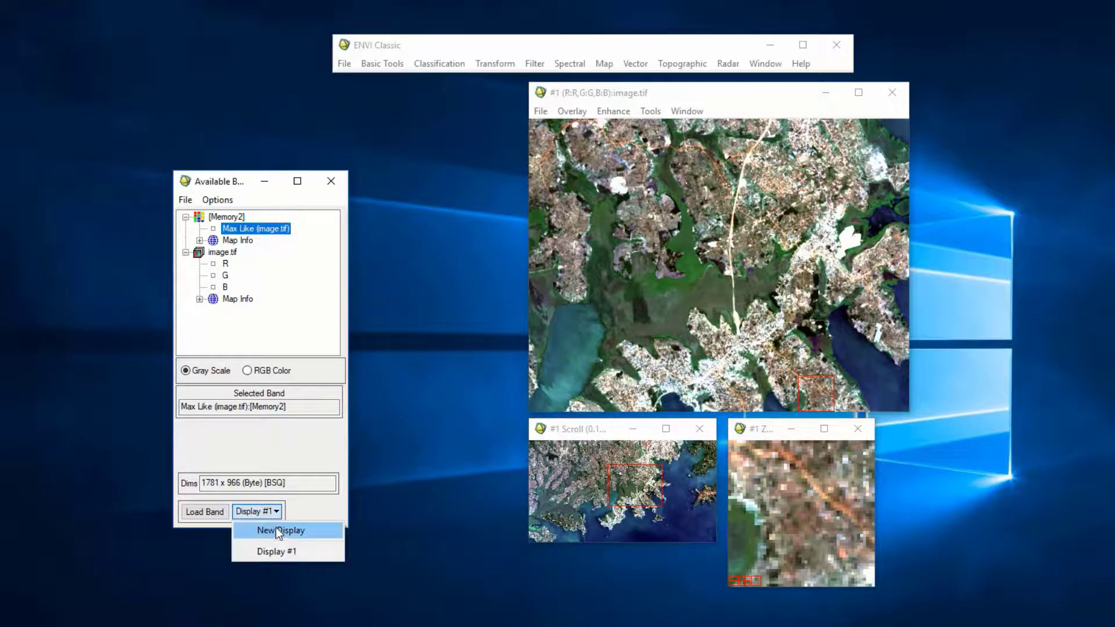
pyautogui.click(279, 531)
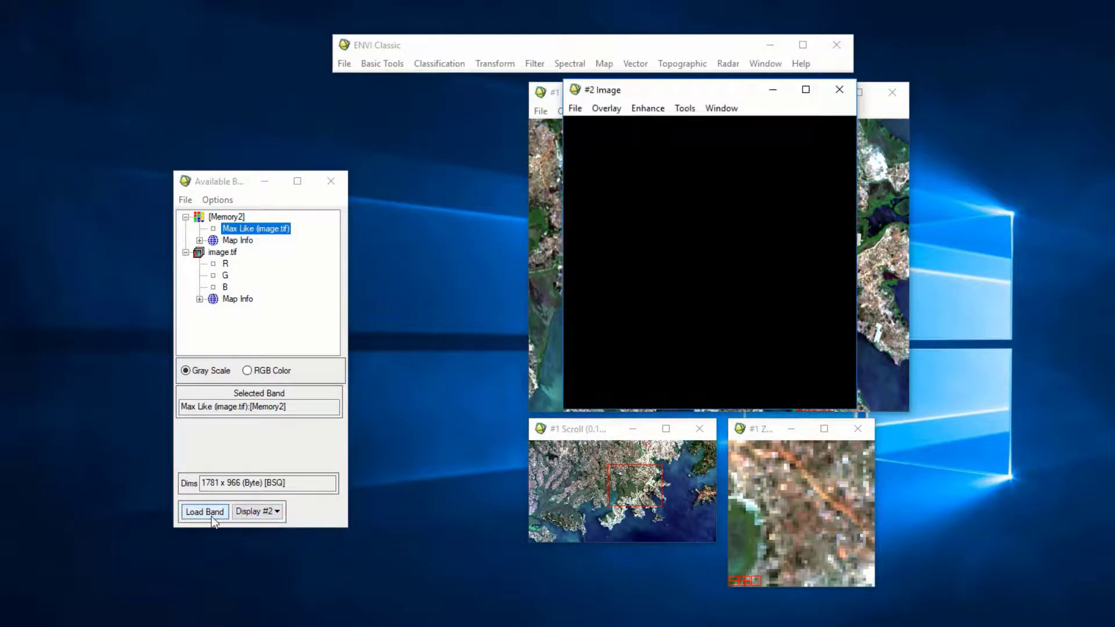
pyautogui.click(204, 512)
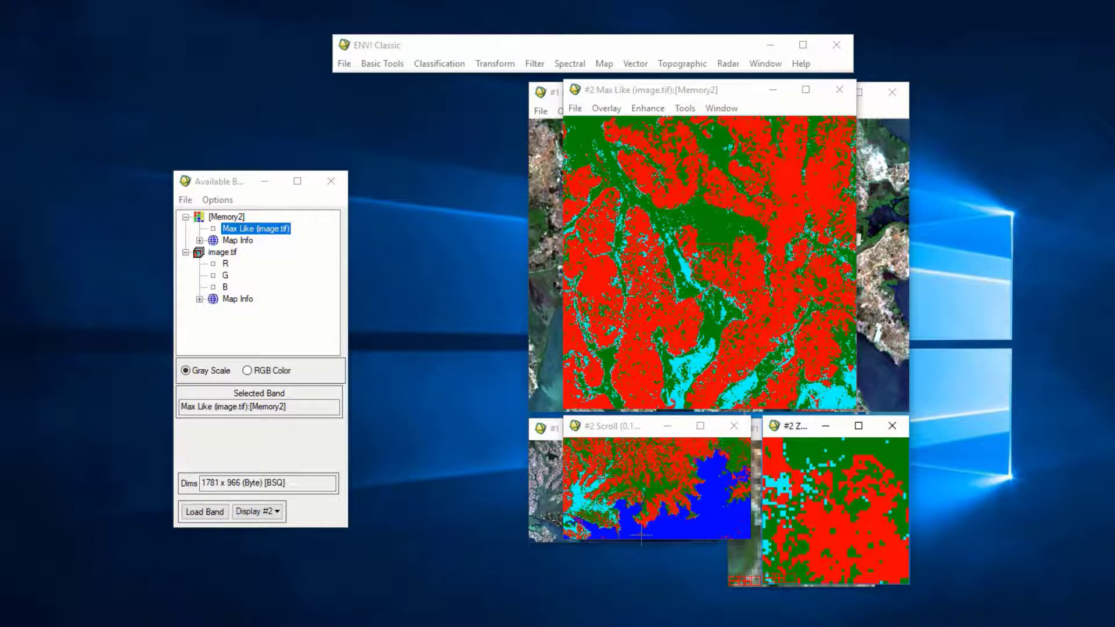
# Pan the classification to the coastal bay and place it left of the RGB image window
pyautogui.moveTo(638, 535); pyautogui.dragTo(691, 511)
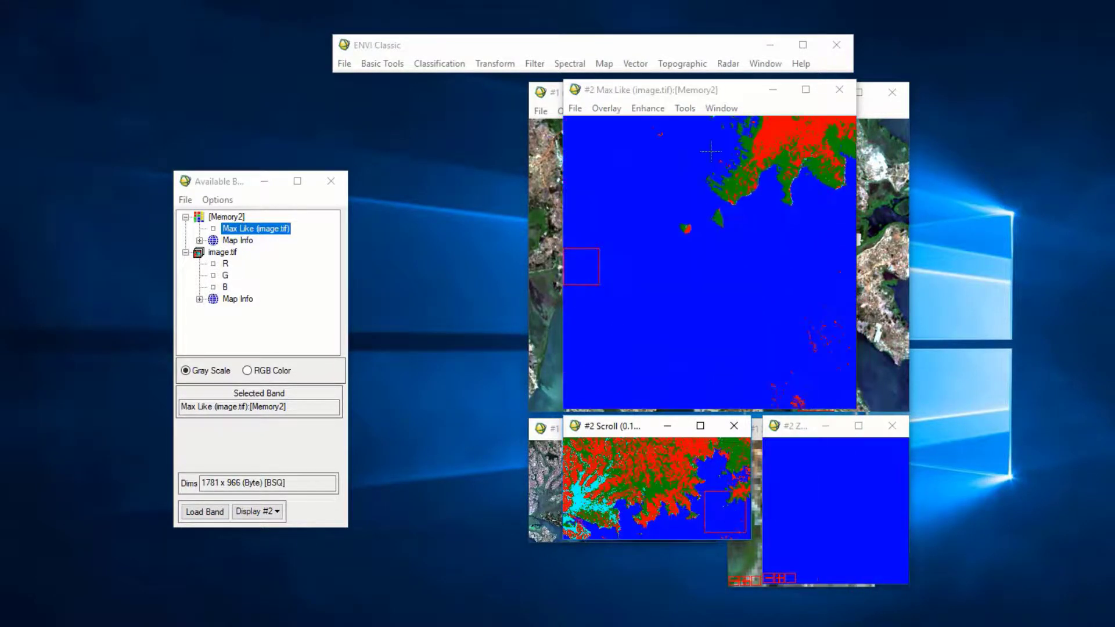
pyautogui.moveTo(657, 88); pyautogui.dragTo(219, 146)
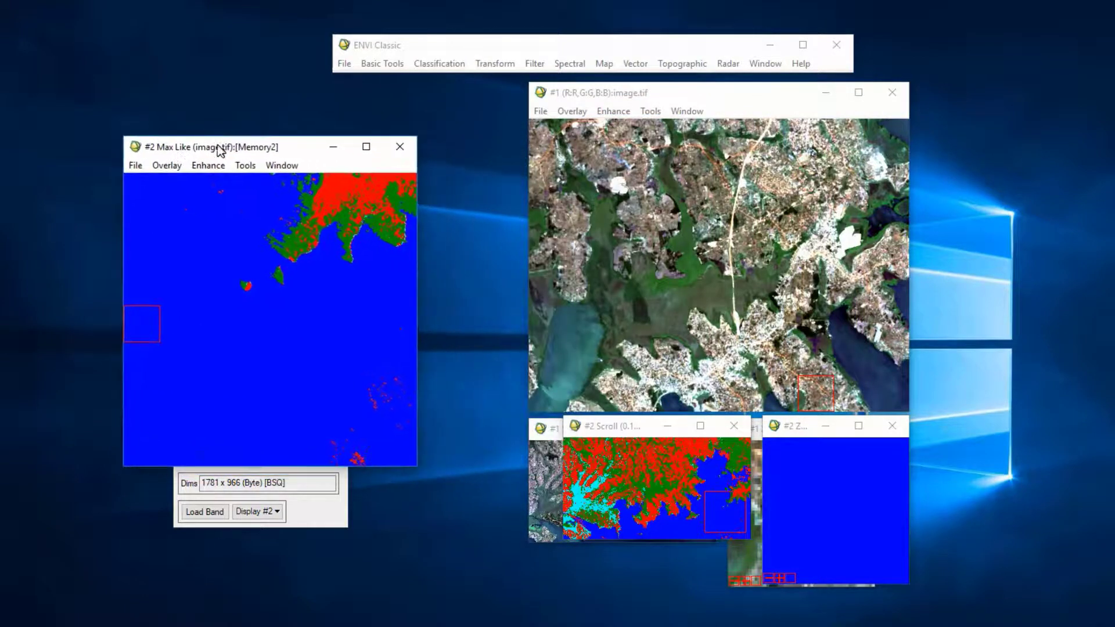
pyautogui.moveTo(689, 88); pyautogui.dragTo(802, 102)
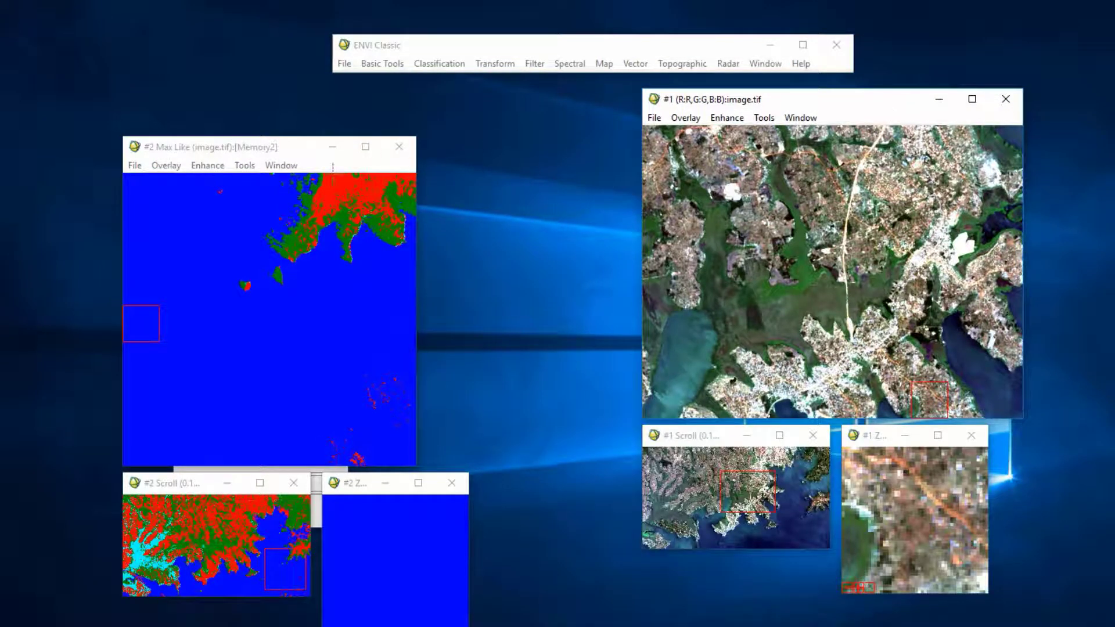
# Link Display #1 and Display #2 through Tools > Link > Link Displays
pyautogui.click(248, 169)
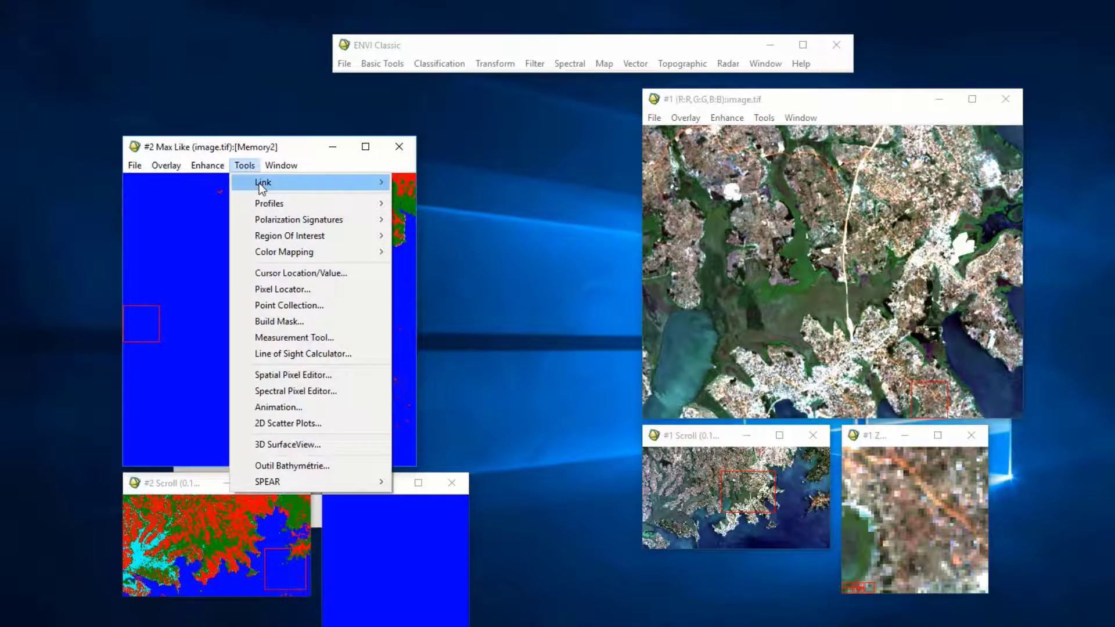
pyautogui.moveTo(285, 187)
pyautogui.click(417, 183)
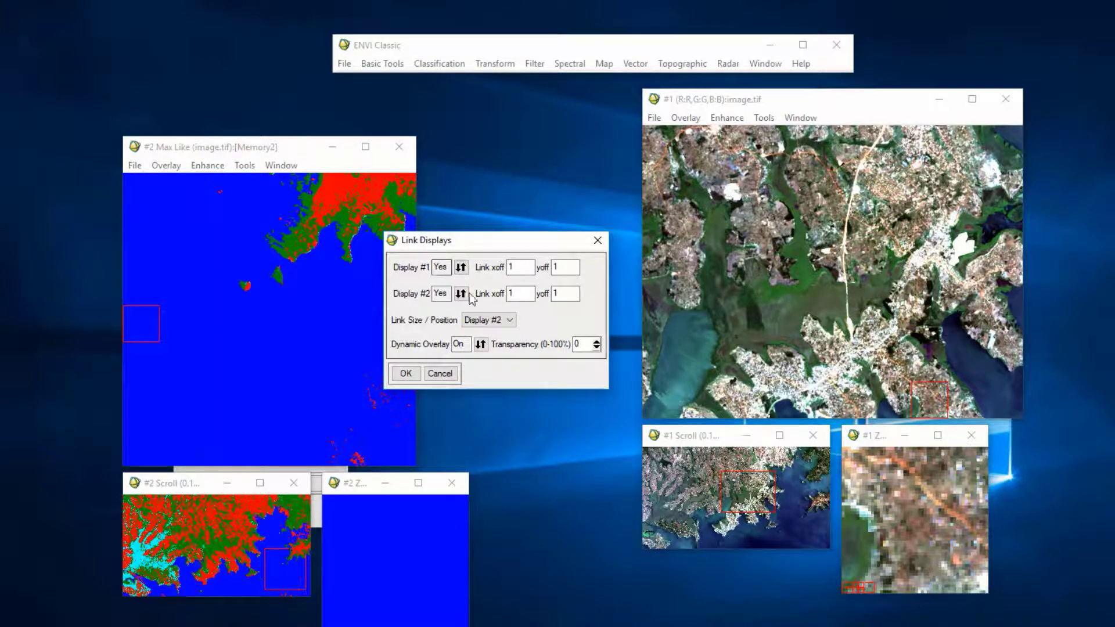
pyautogui.click(406, 376)
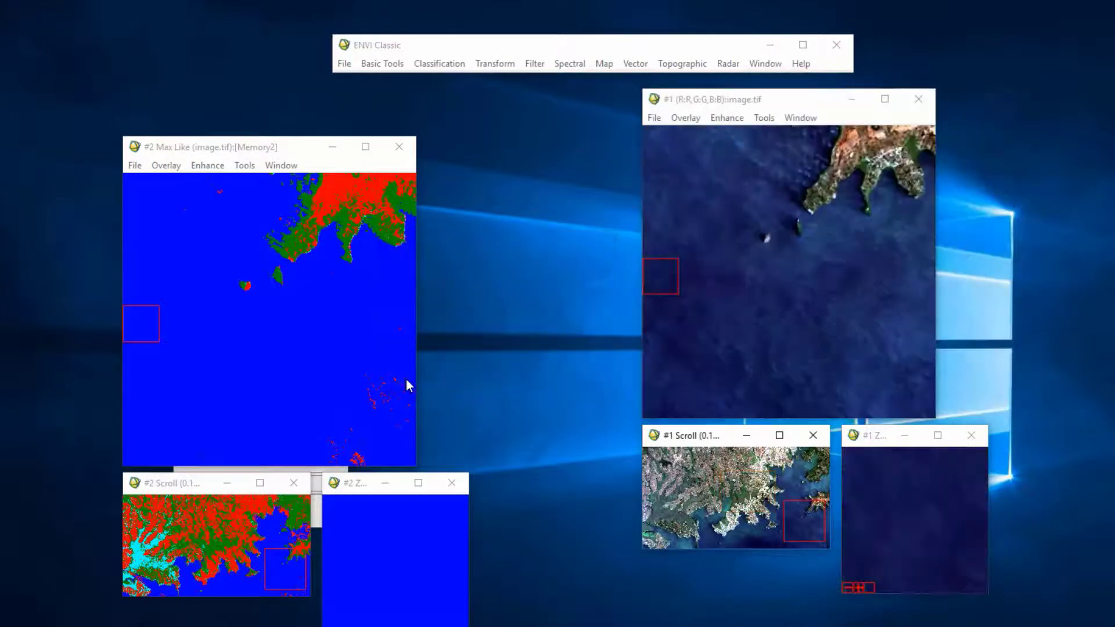
# Toggle the dynamic overlay in both displays to compare classification and RGB image
pyautogui.click(278, 299)
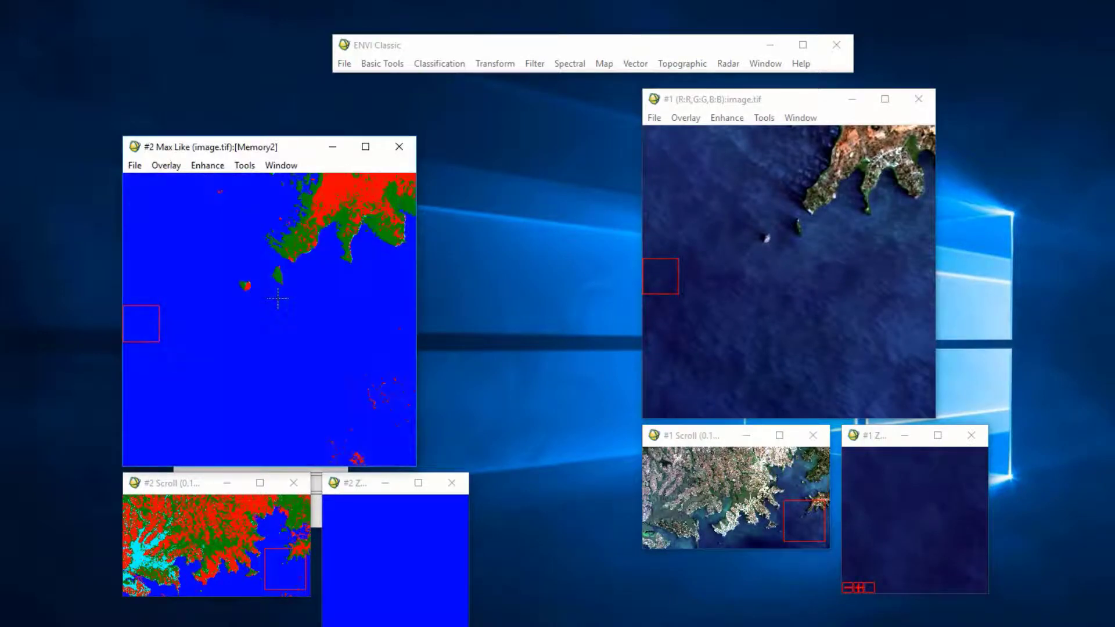
pyautogui.click(298, 312)
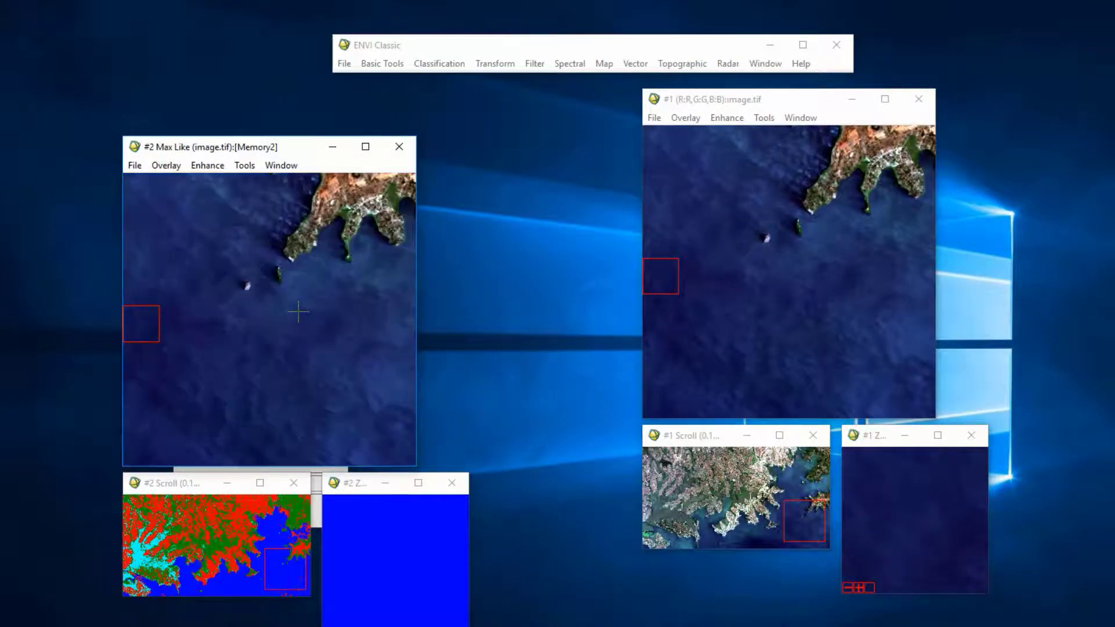
pyautogui.click(299, 312)
pyautogui.click(298, 312)
pyautogui.click(300, 312)
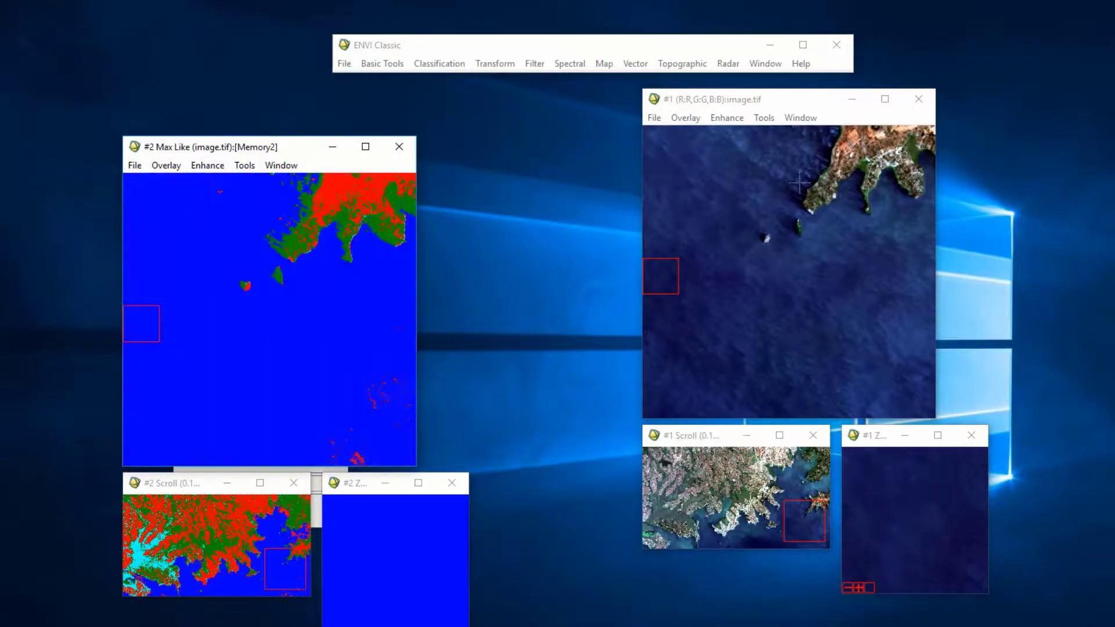
pyautogui.click(726, 225)
pyautogui.click(726, 225)
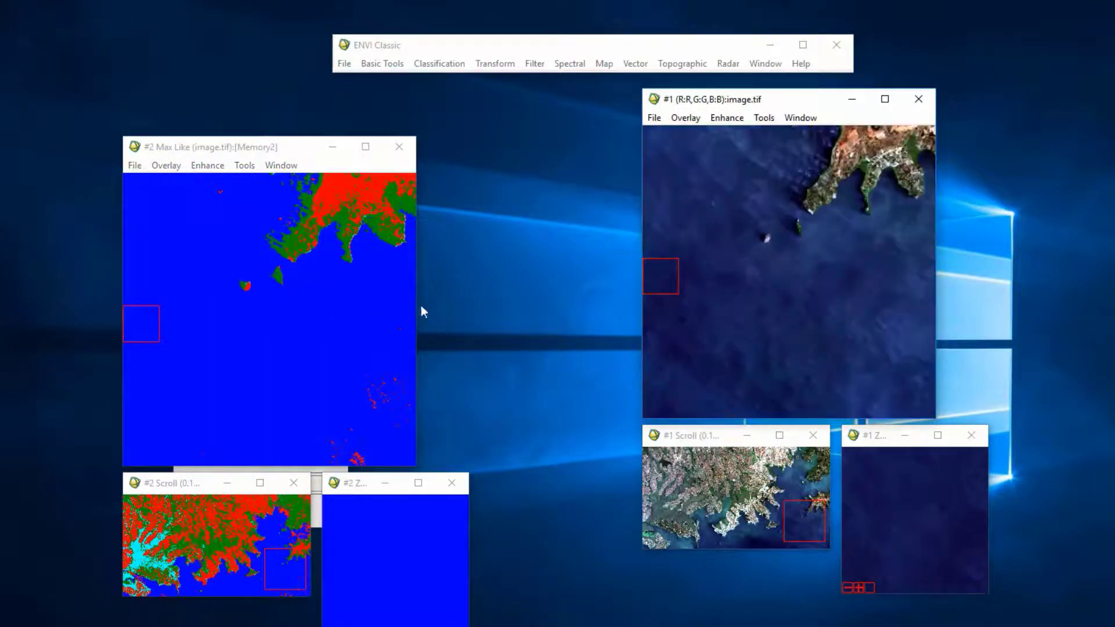
pyautogui.click(364, 322)
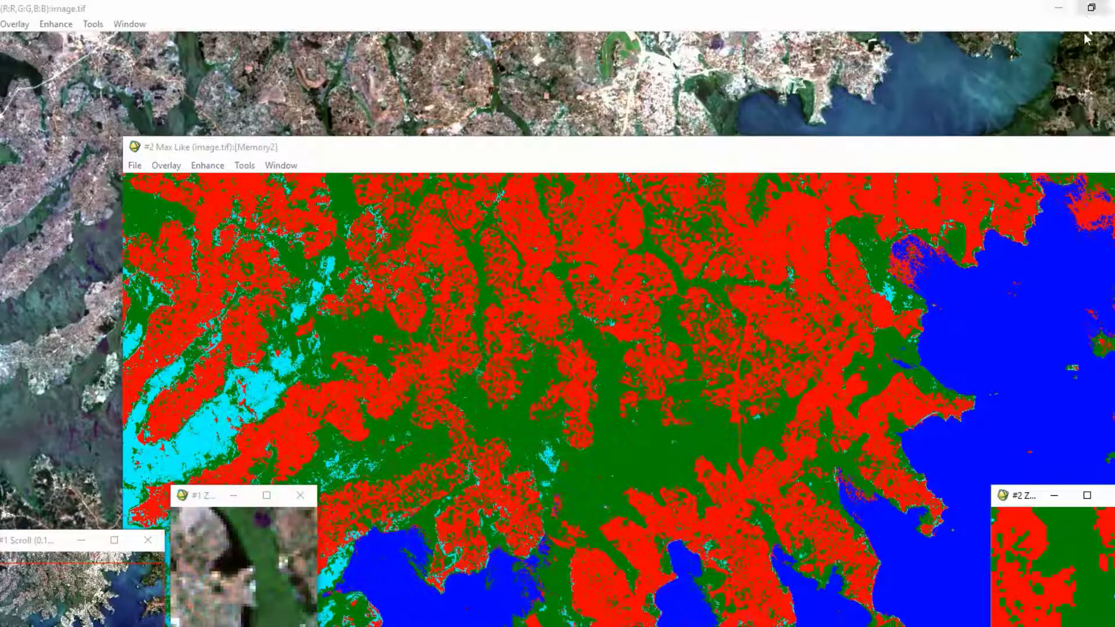
# Drag the classification overlay portal across the eastern coast and islands, minimizing the classification window
pyautogui.moveTo(983, 169); pyautogui.dragTo(699, 447)
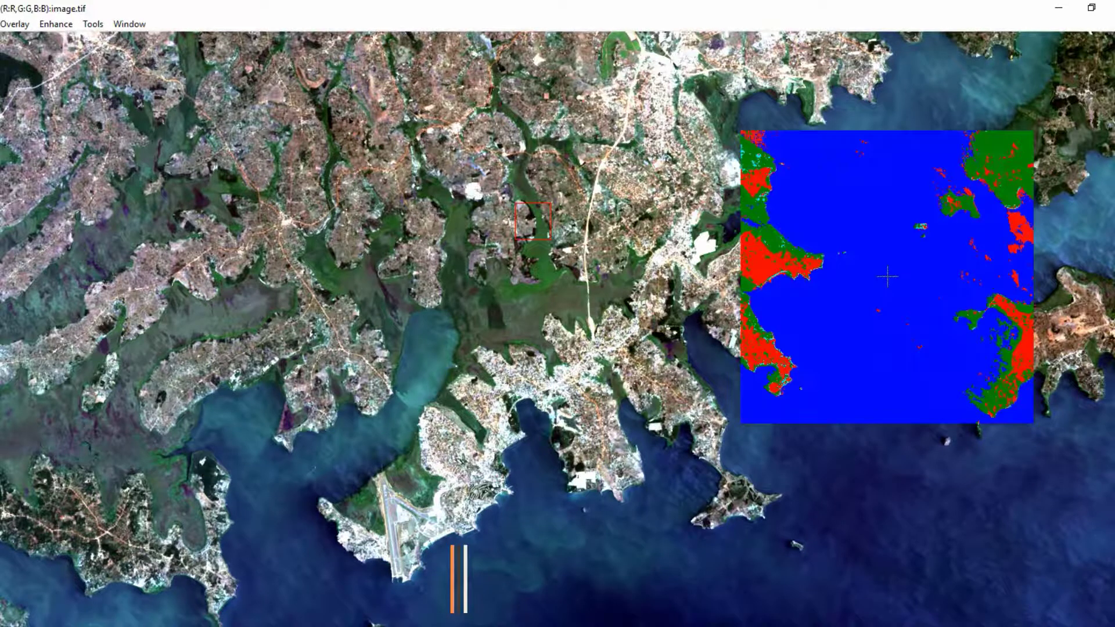
pyautogui.moveTo(883, 274); pyautogui.dragTo(846, 460)
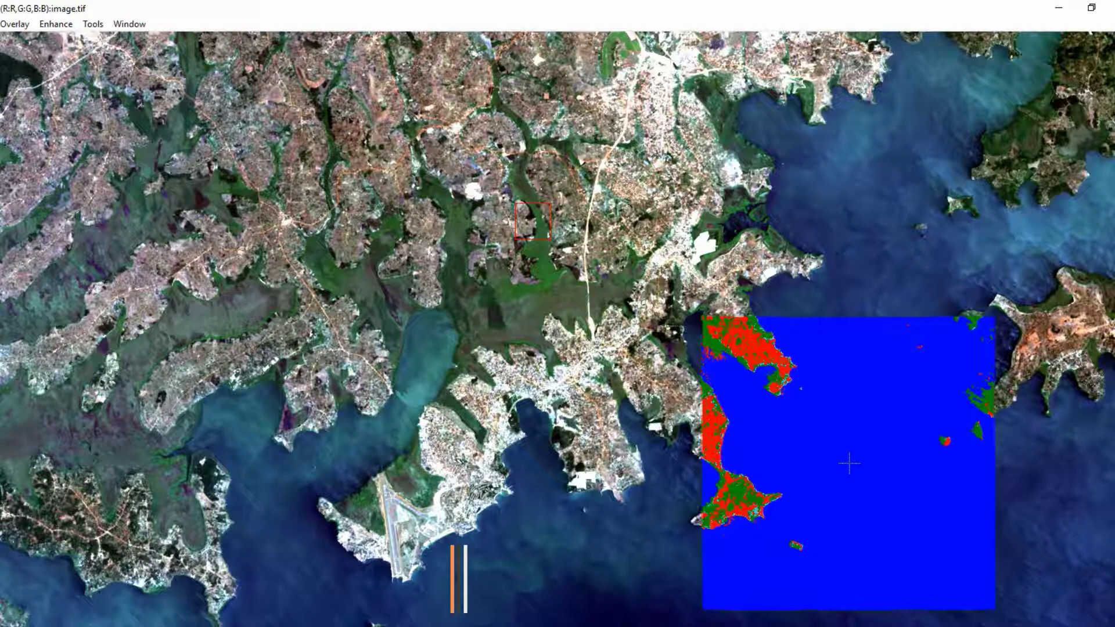
pyautogui.moveTo(849, 463); pyautogui.dragTo(1048, 481)
pyautogui.moveTo(971, 551); pyautogui.dragTo(675, 403)
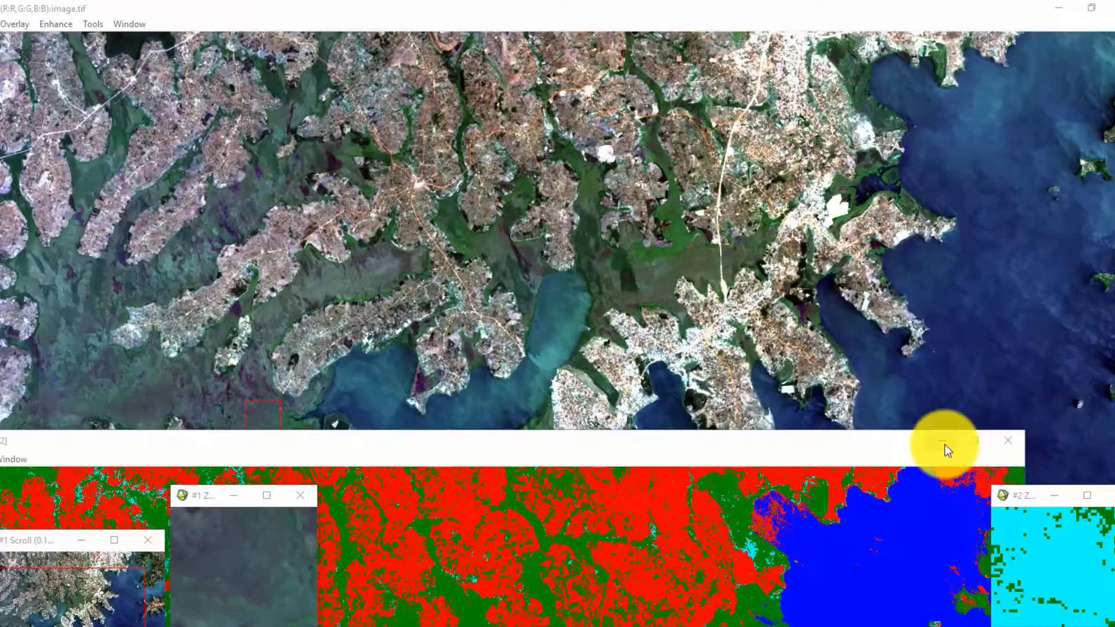
pyautogui.click(943, 445)
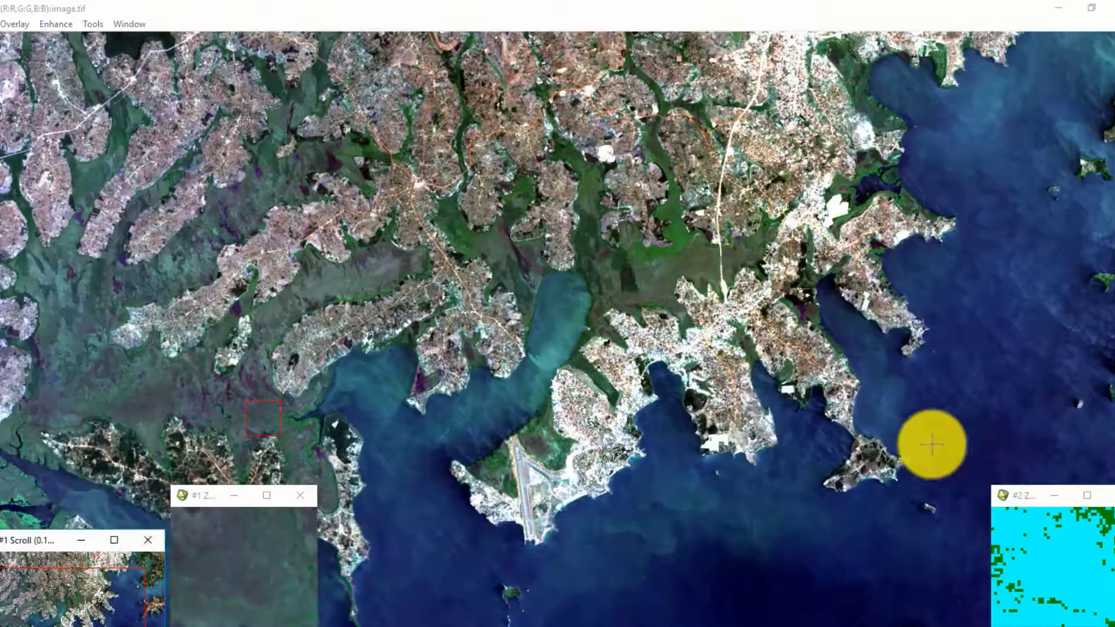
pyautogui.moveTo(62, 422); pyautogui.dragTo(1092, 18)
# Restore Display #1, move it to the lower left, and bring the #2 Scroll window forward
pyautogui.click(1083, 7)
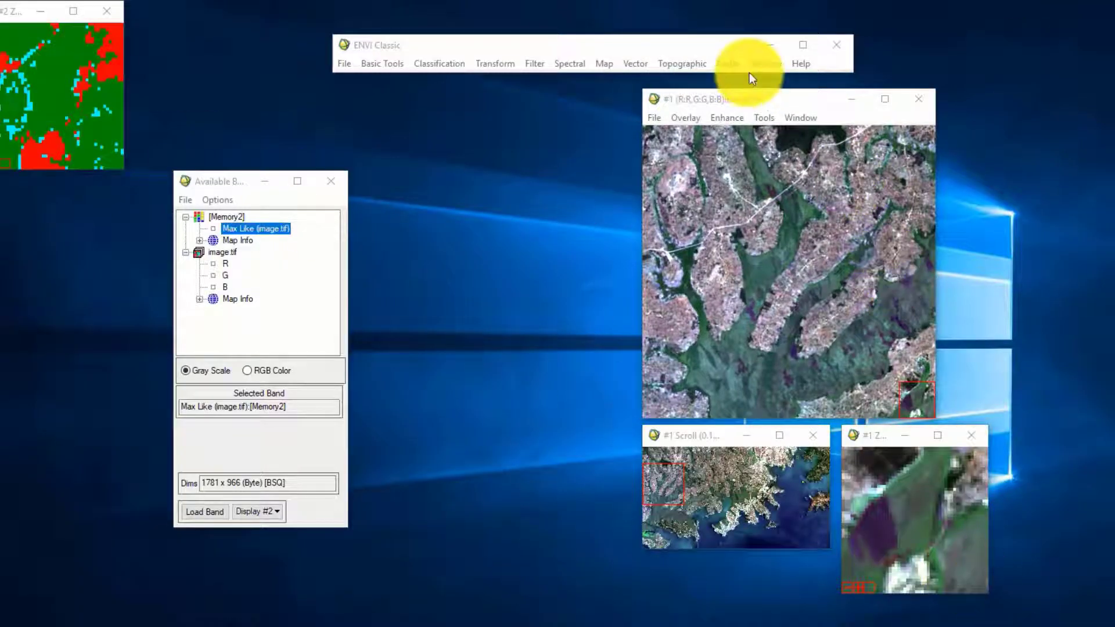
pyautogui.moveTo(749, 98); pyautogui.dragTo(343, 624)
pyautogui.moveTo(380, 619)
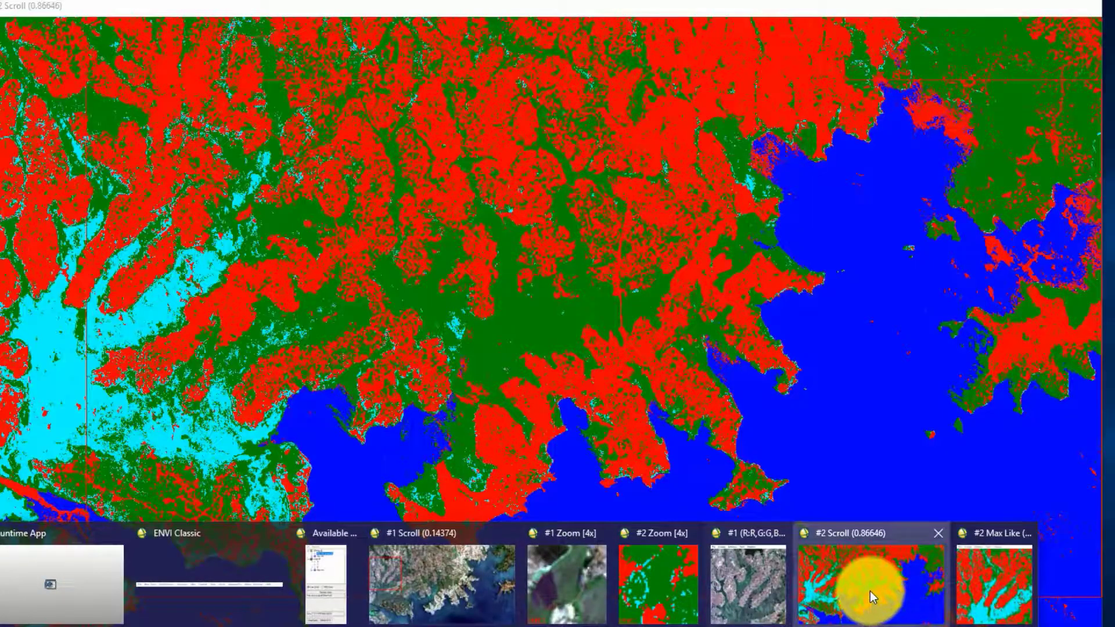
pyautogui.click(870, 591)
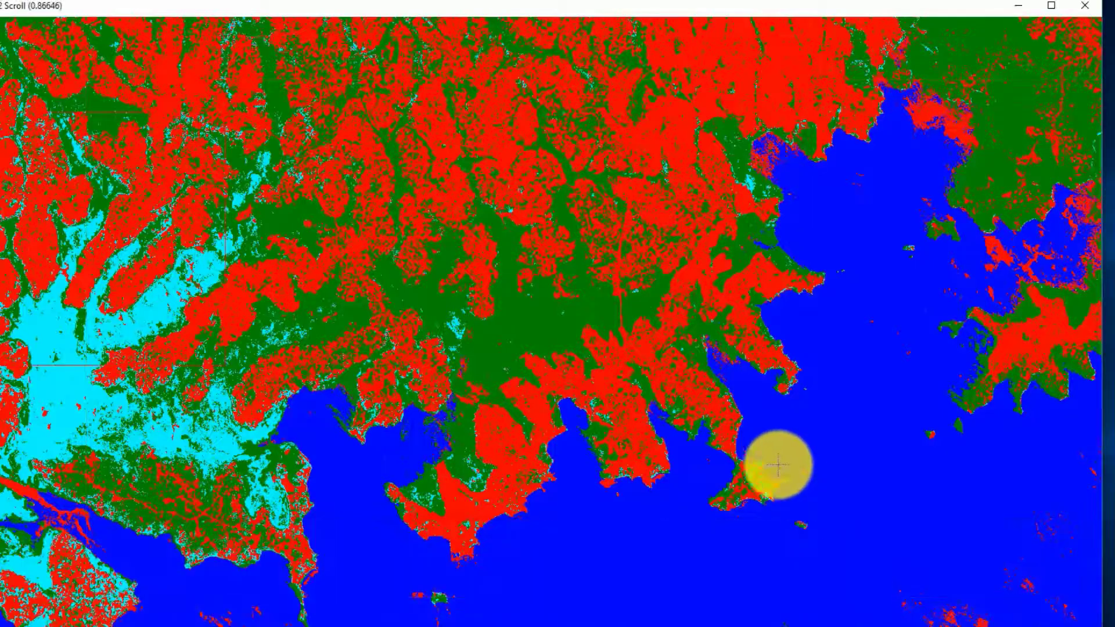